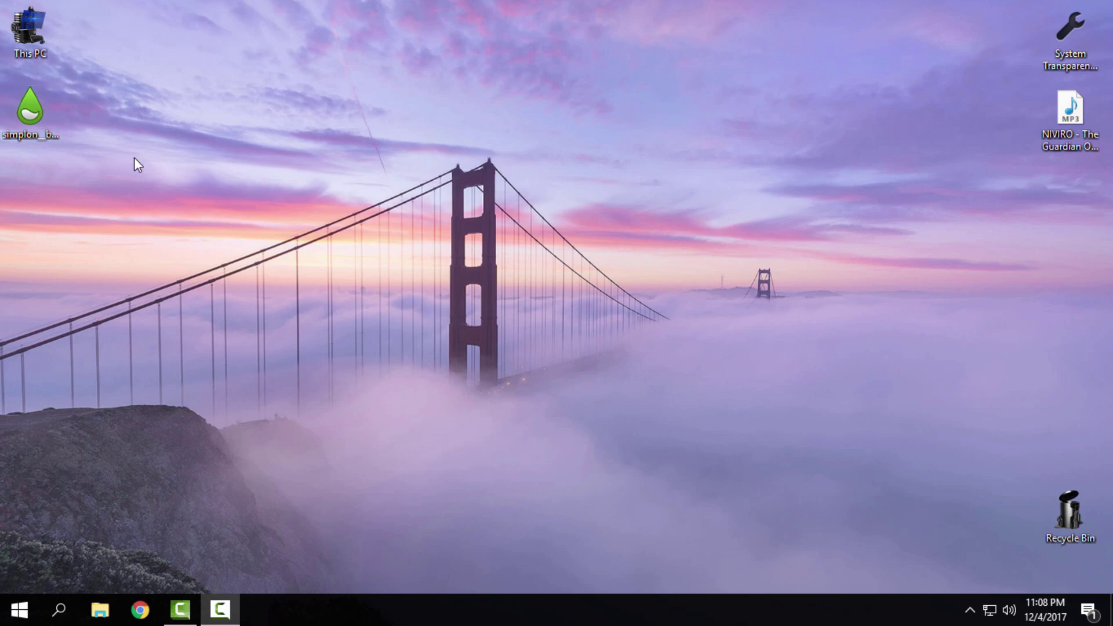
# Select the downloaded simplon .rmskin package icon on the desktop
pyautogui.click(59, 124)
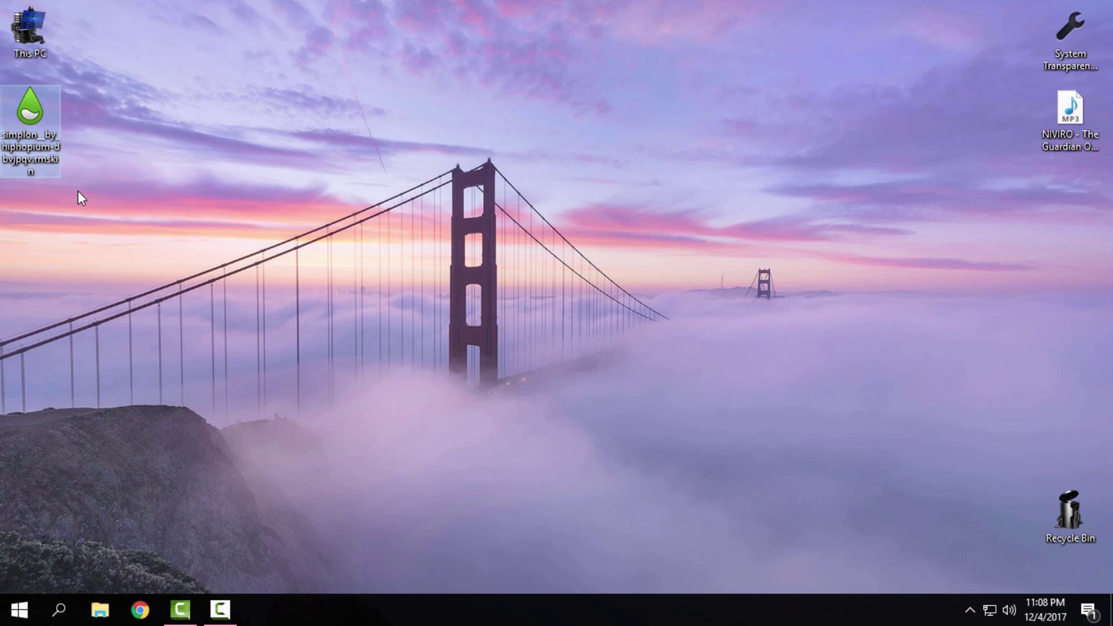
# Install the Simplon .rmskin, then drag its Settings panel left and the Madrid weather widget down-left
pyautogui.doubleClick(31, 137)
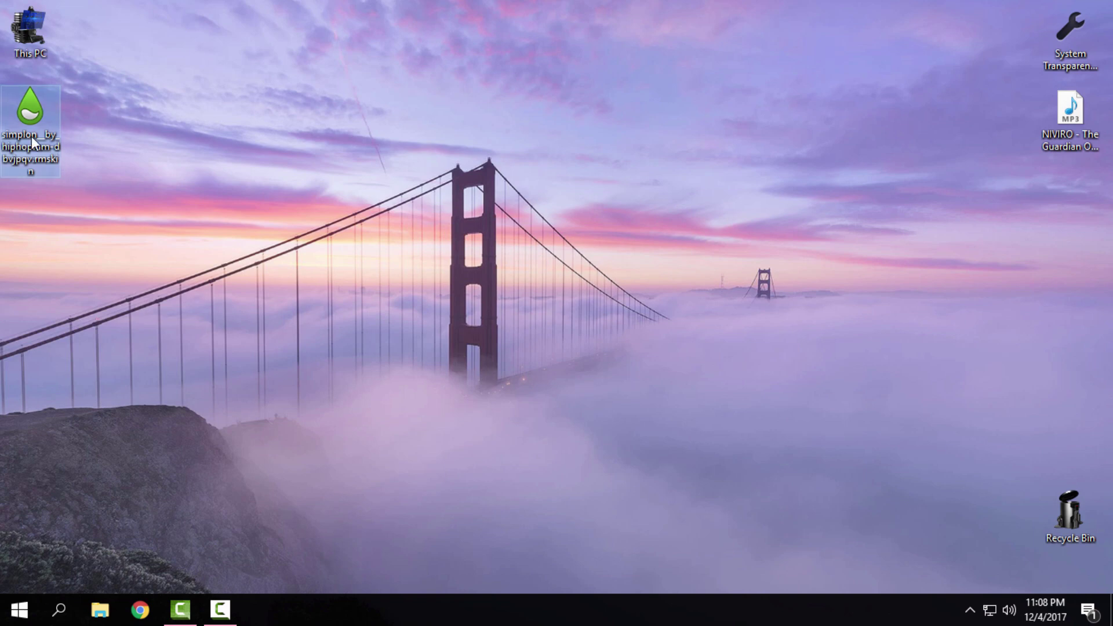
pyautogui.click(619, 457)
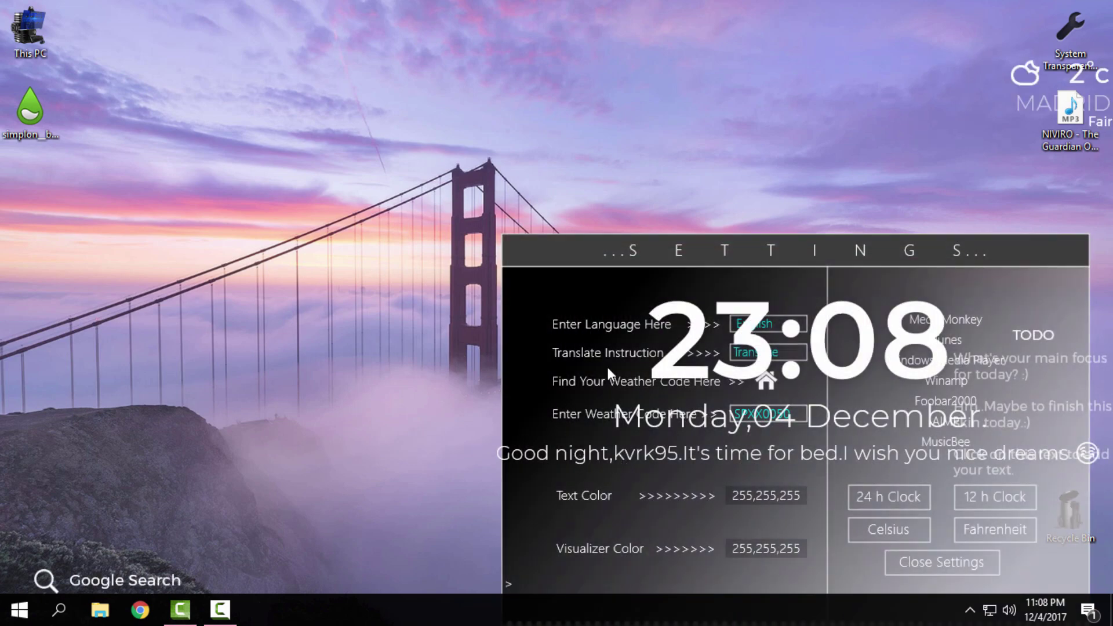
pyautogui.moveTo(582, 250); pyautogui.dragTo(316, 123)
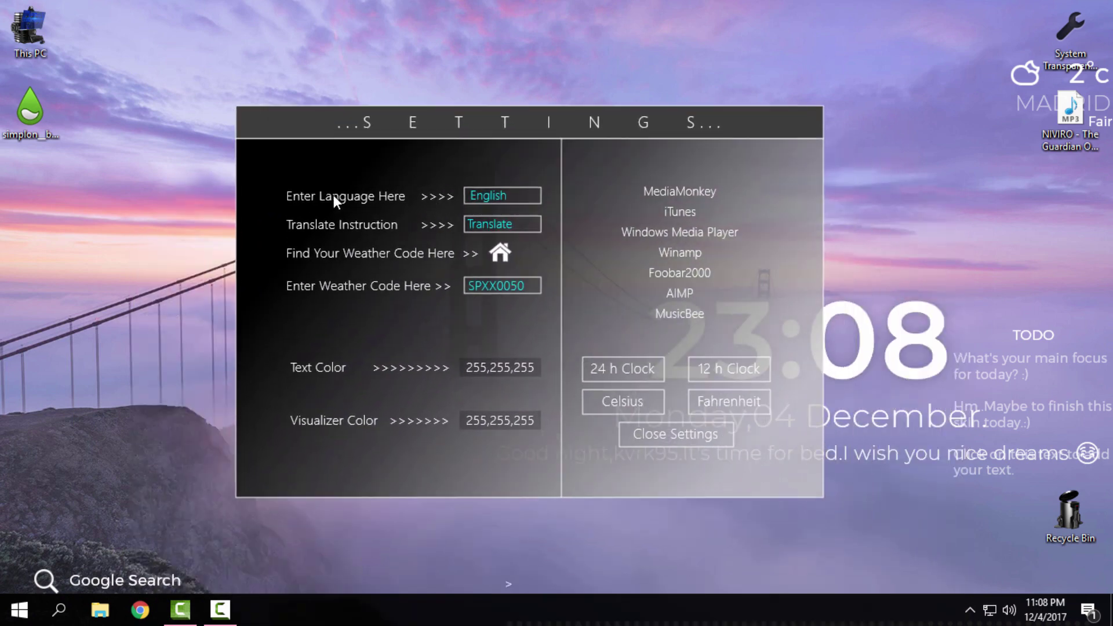
pyautogui.moveTo(384, 131); pyautogui.dragTo(300, 102)
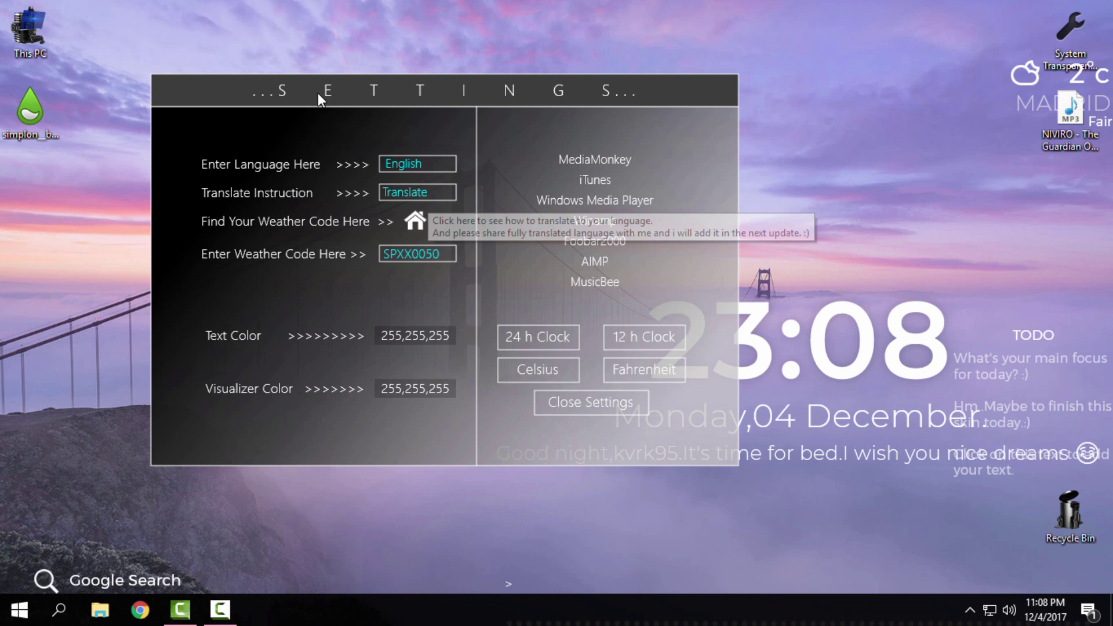
pyautogui.moveTo(318, 93); pyautogui.dragTo(282, 126)
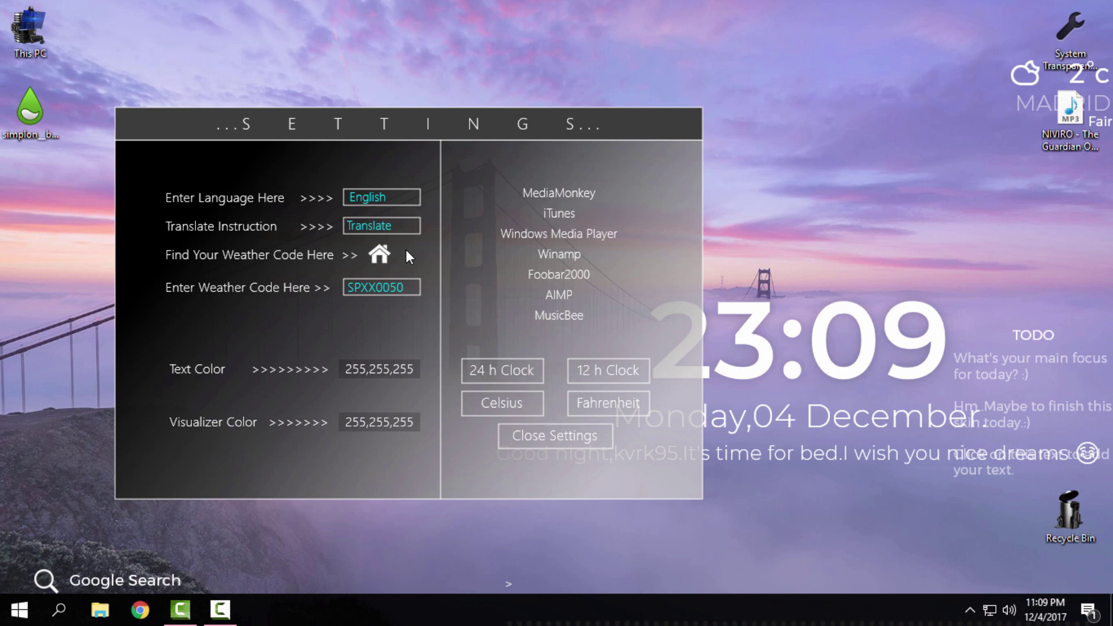
pyautogui.moveTo(1072, 86); pyautogui.dragTo(844, 145)
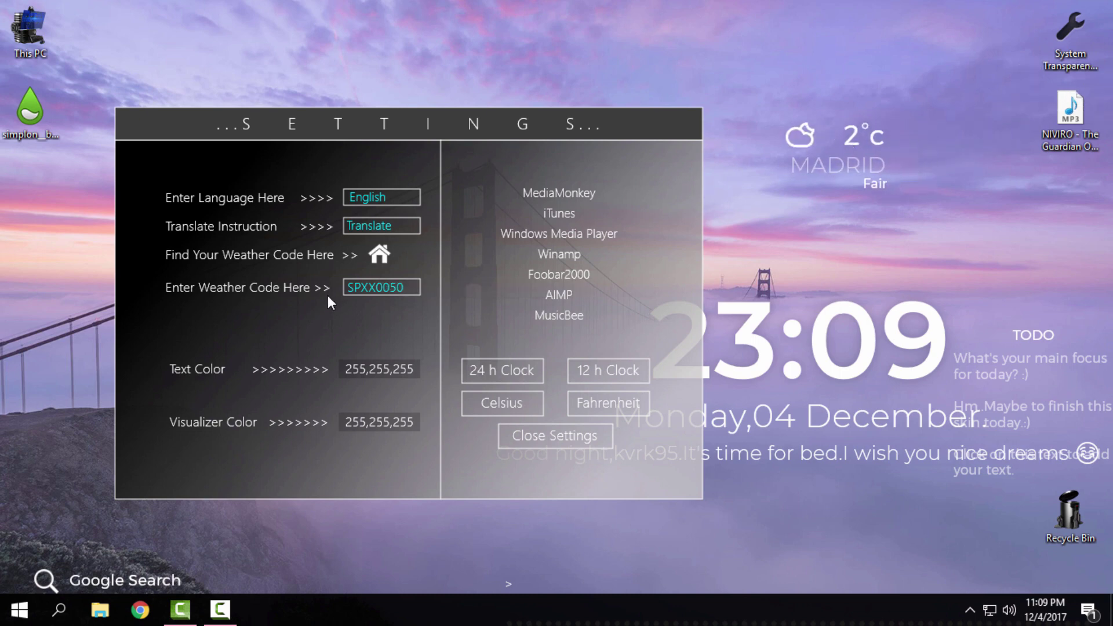
# Search weather.codes for 'banja luka' in Edge
pyautogui.click(385, 261)
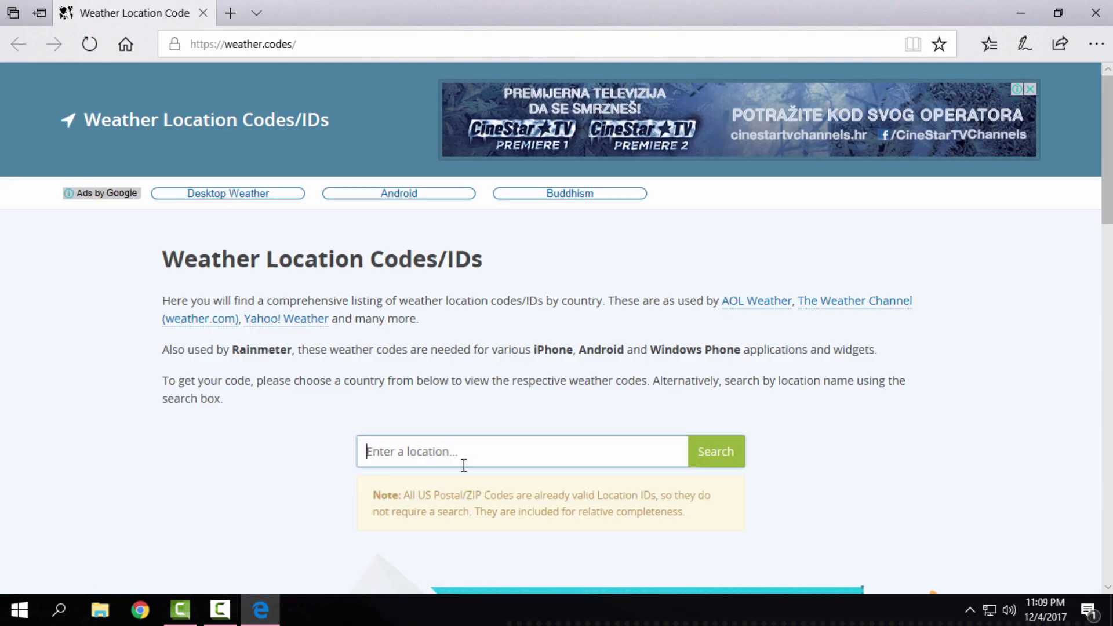
pyautogui.write('b')
pyautogui.click(472, 485)
pyautogui.click(718, 451)
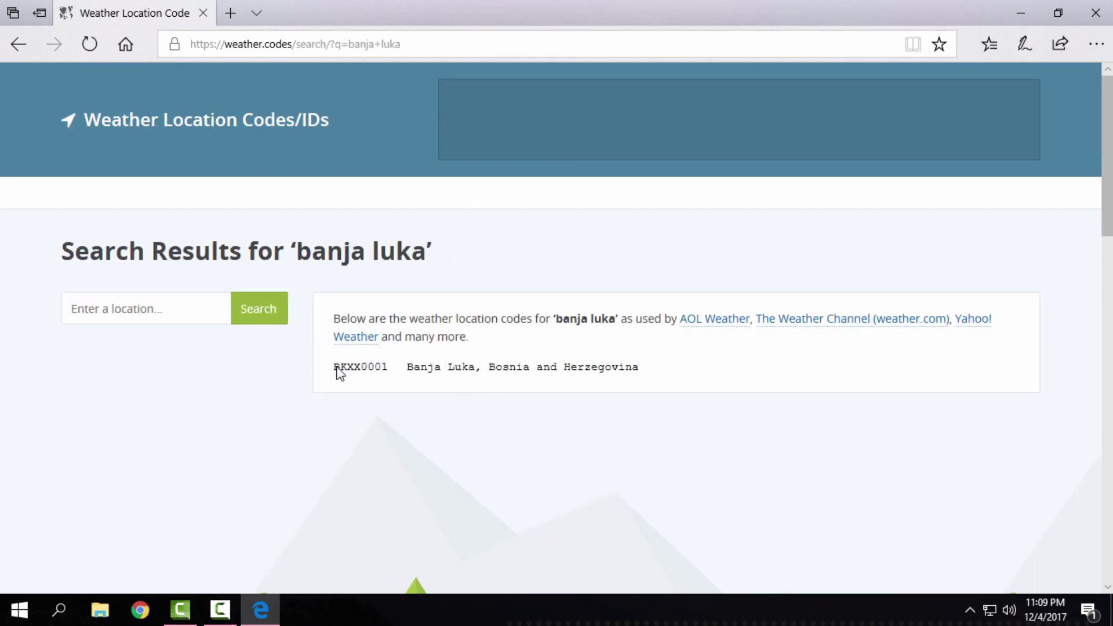
# Copy the Banja Luka code BKXX0001 and close Edge
pyautogui.moveTo(390, 368); pyautogui.dragTo(333, 371)
pyautogui.click(385, 375)
pyautogui.rightClick(346, 374)
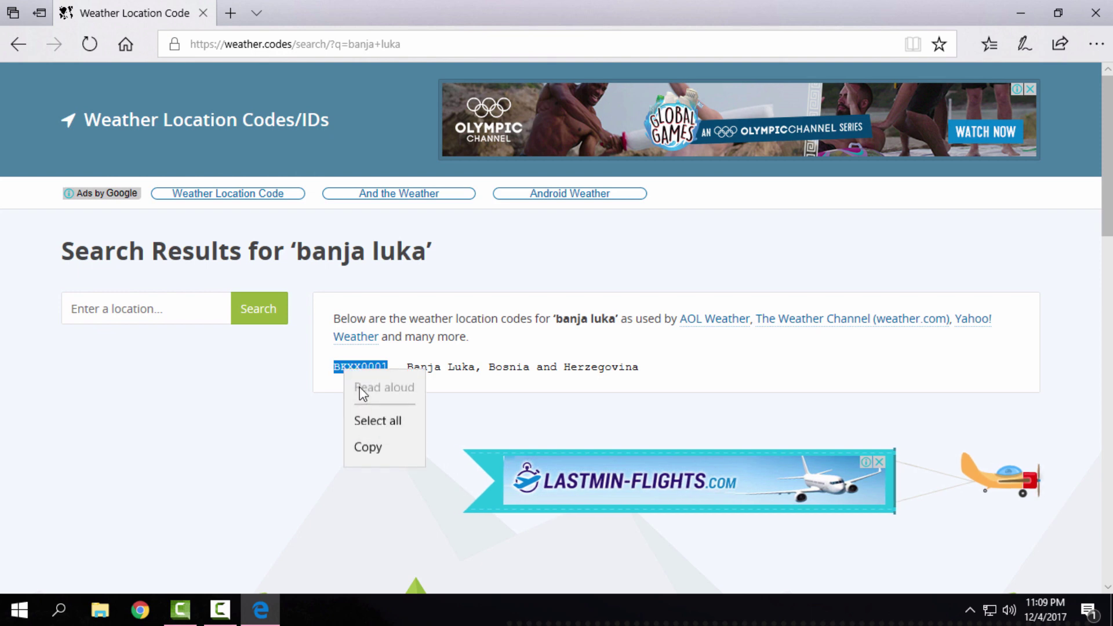
pyautogui.click(368, 448)
pyautogui.click(1085, 18)
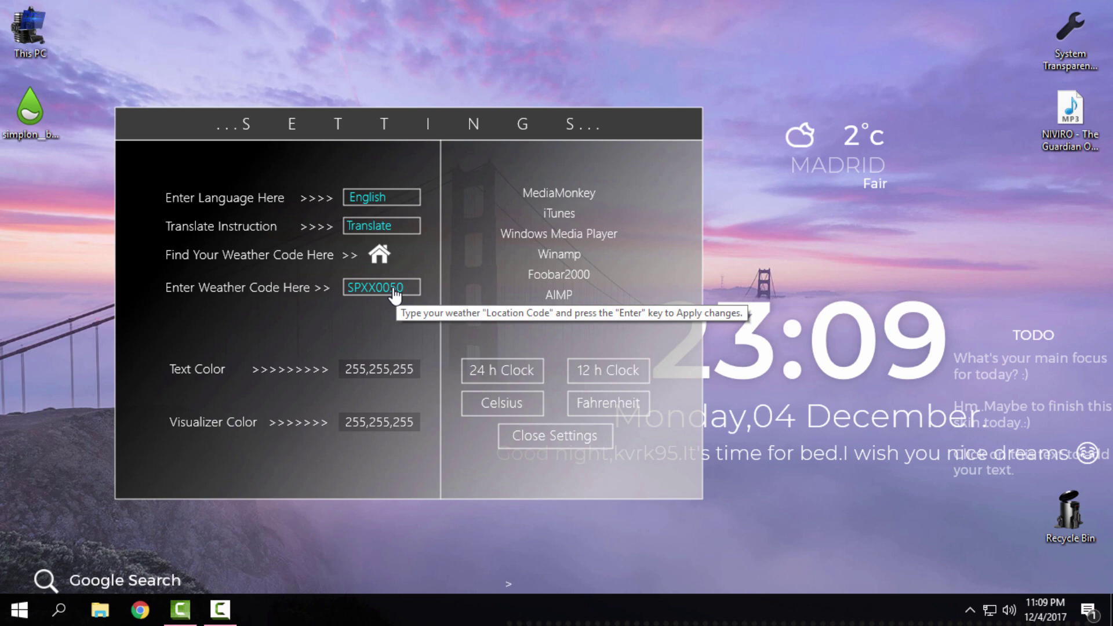
# Paste BKXX0001 over SPXX0050 in the Enter Weather Code field and apply it
pyautogui.moveTo(400, 288); pyautogui.dragTo(337, 287)
pyautogui.rightClick(385, 292)
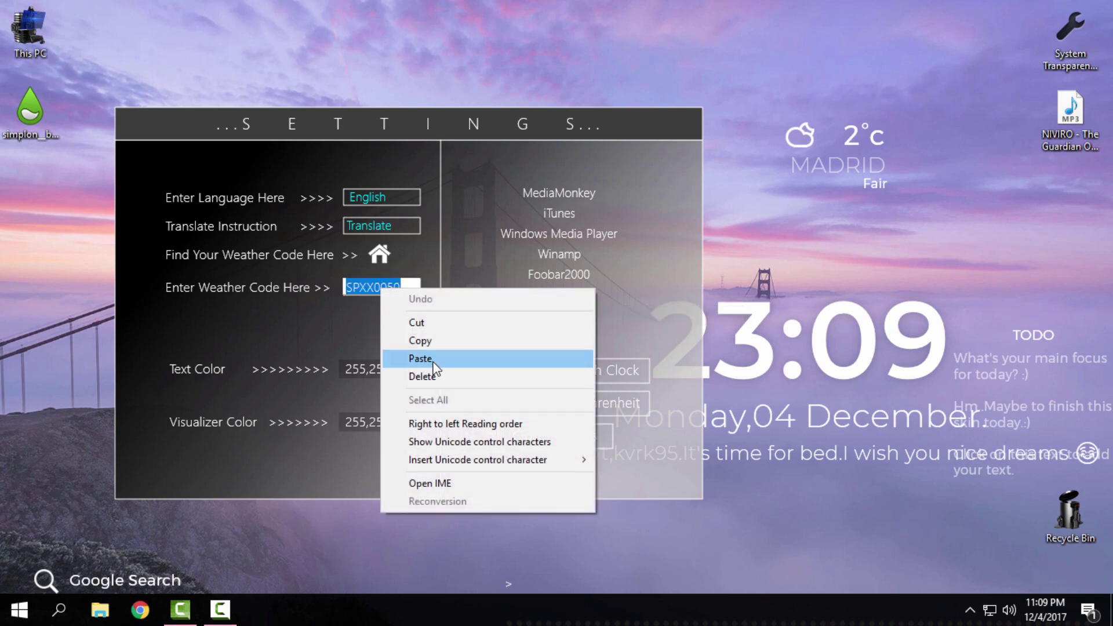
pyautogui.click(410, 358)
pyautogui.press('Return')
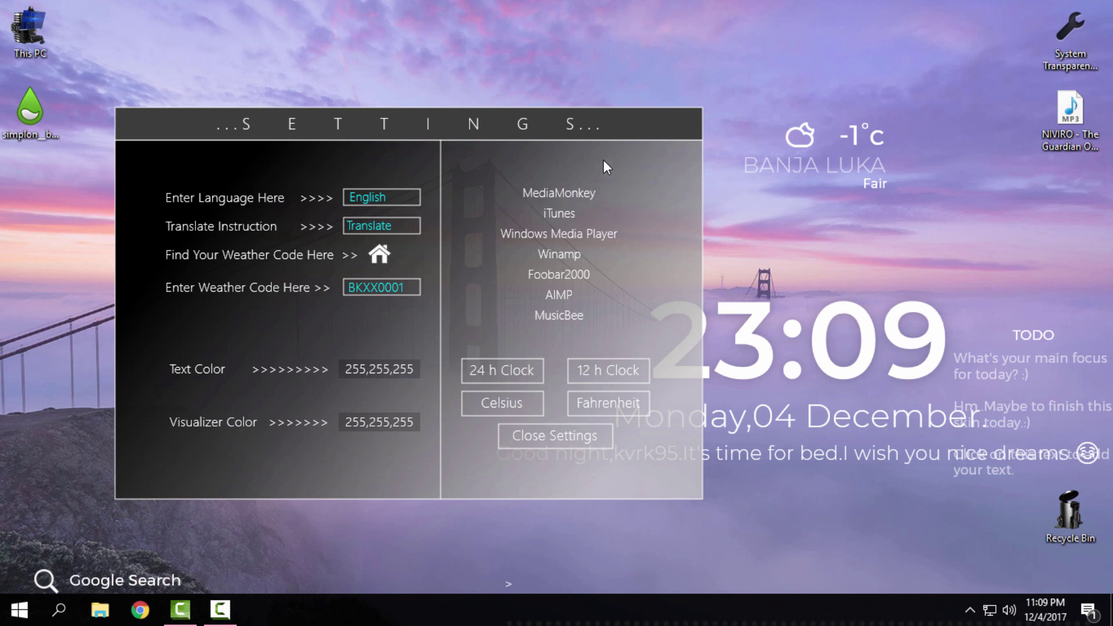
# Unload the Settings skin, then move the clock, weather widget and greeting line toward the top
pyautogui.rightClick(640, 172)
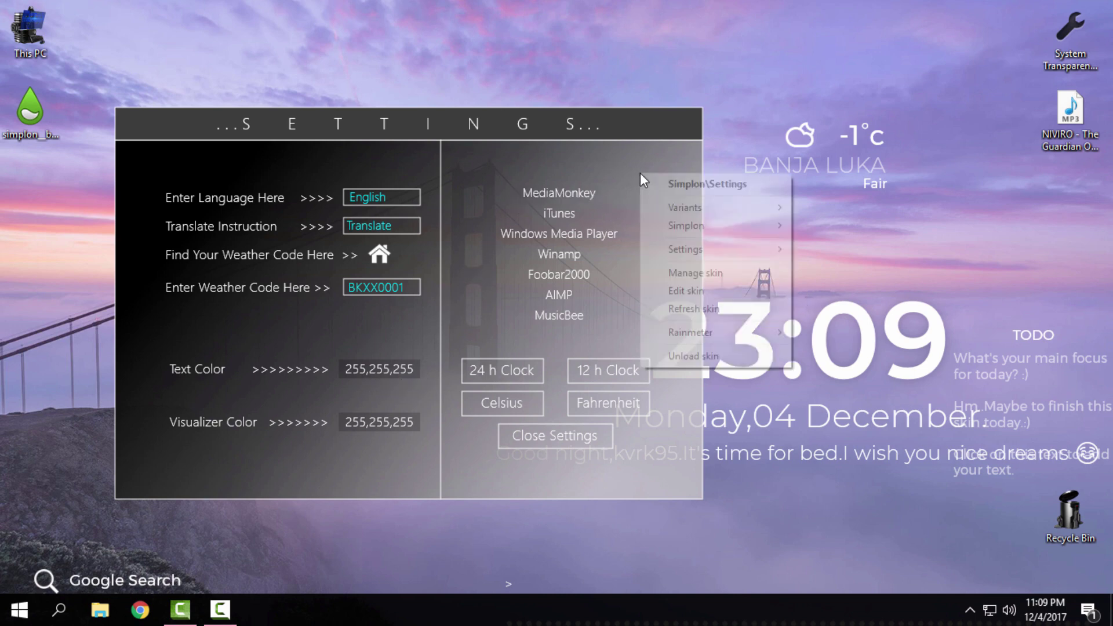
pyautogui.click(681, 360)
pyautogui.moveTo(694, 339); pyautogui.dragTo(489, 225)
pyautogui.moveTo(805, 143); pyautogui.dragTo(840, 148)
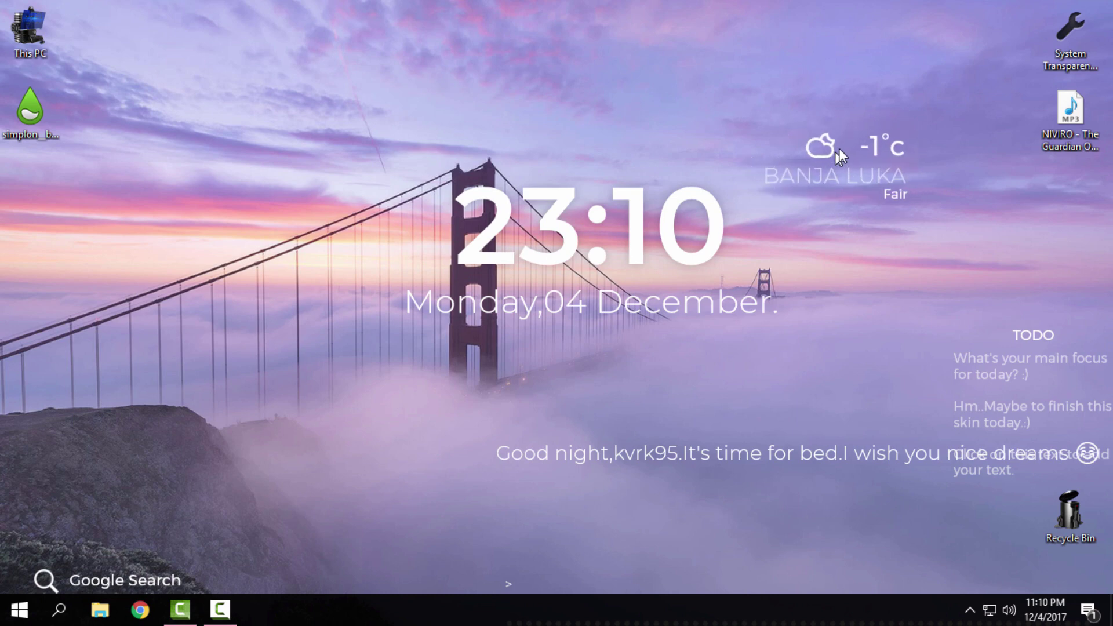
pyautogui.moveTo(794, 456); pyautogui.dragTo(688, 34)
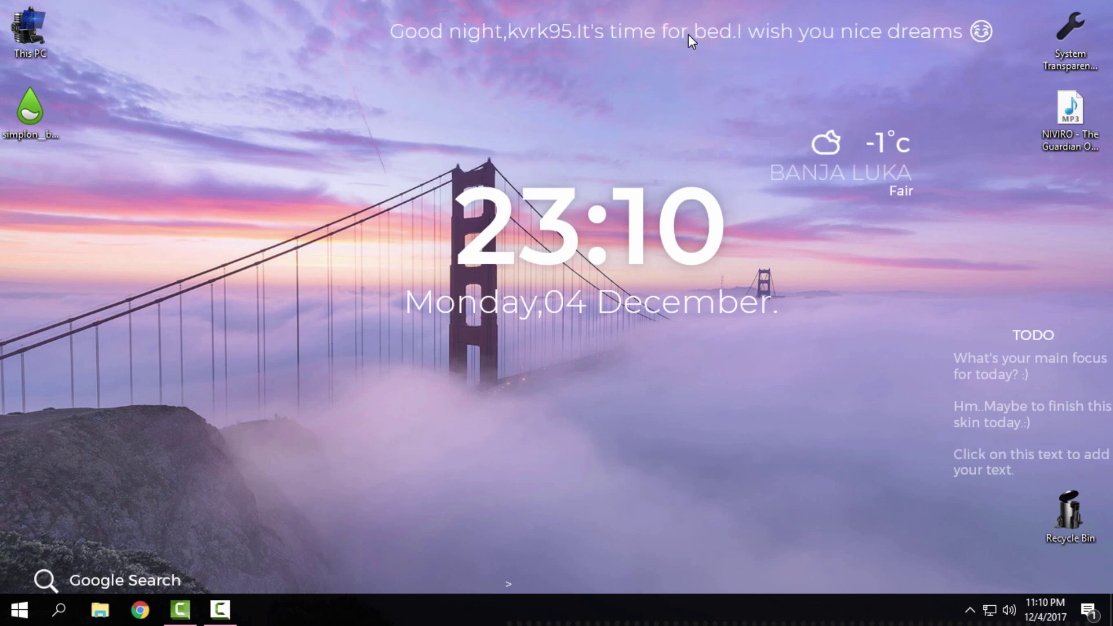
# Place the TODO list, put the visualizer line mid-screen, and centre Google Search beneath it
pyautogui.moveTo(1036, 332); pyautogui.dragTo(988, 329)
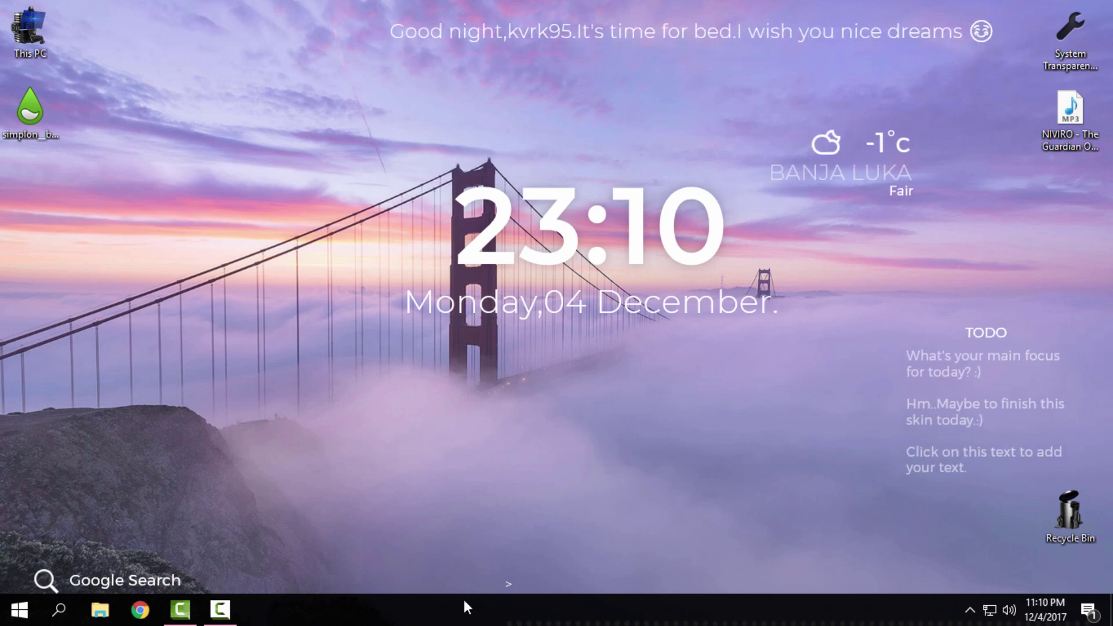
pyautogui.moveTo(464, 603); pyautogui.dragTo(105, 378)
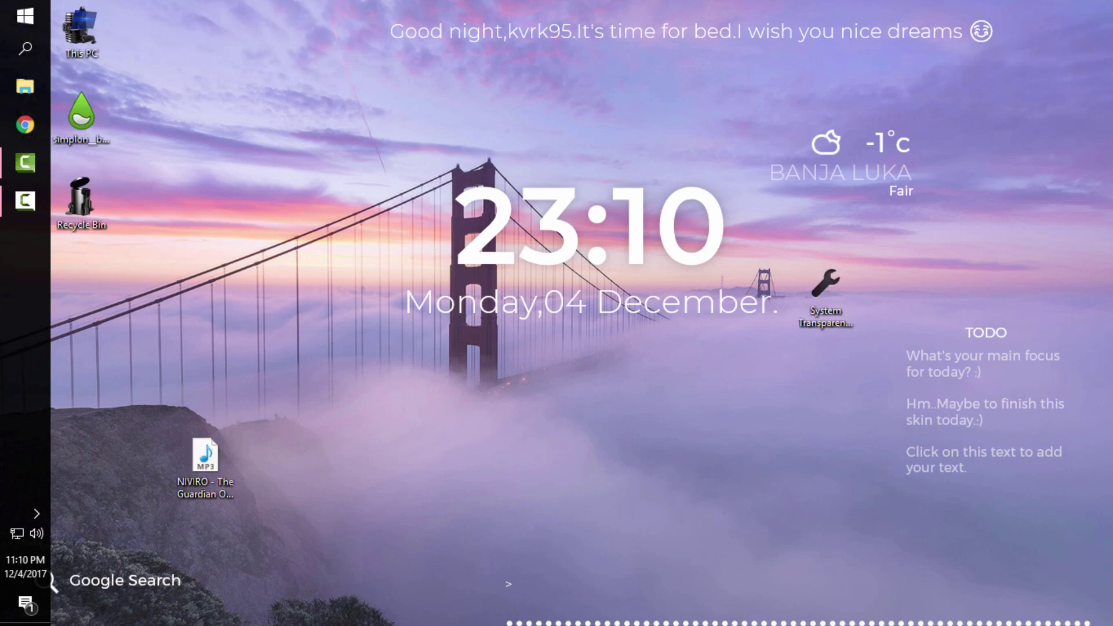
pyautogui.moveTo(539, 623)
pyautogui.moveTo(539, 623); pyautogui.dragTo(312, 420)
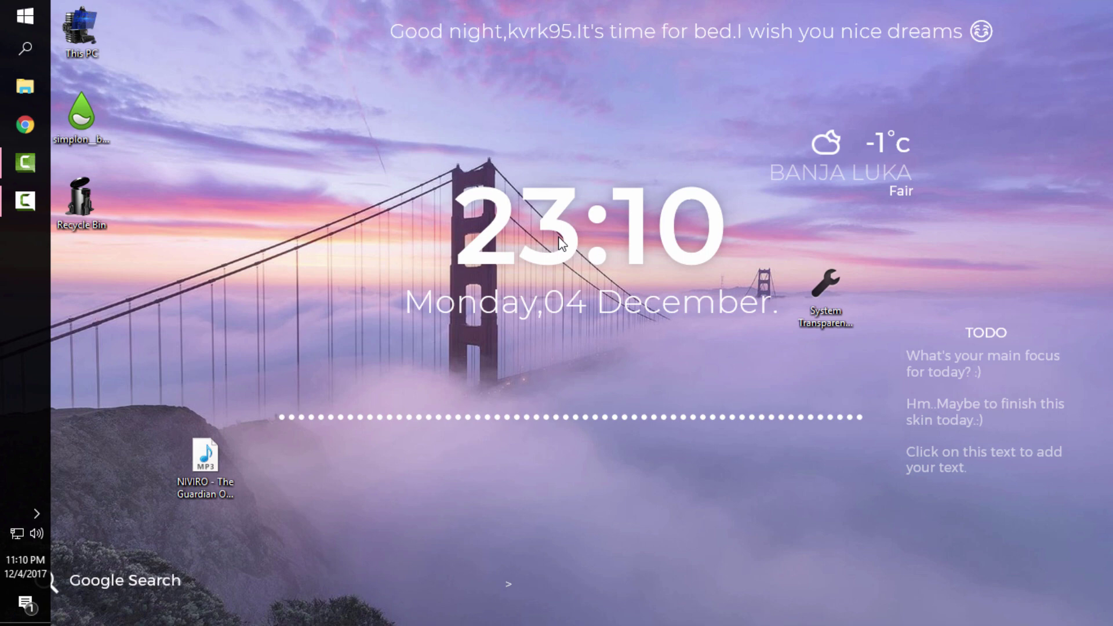
pyautogui.moveTo(567, 238); pyautogui.dragTo(546, 247)
pyautogui.moveTo(108, 594); pyautogui.dragTo(570, 484)
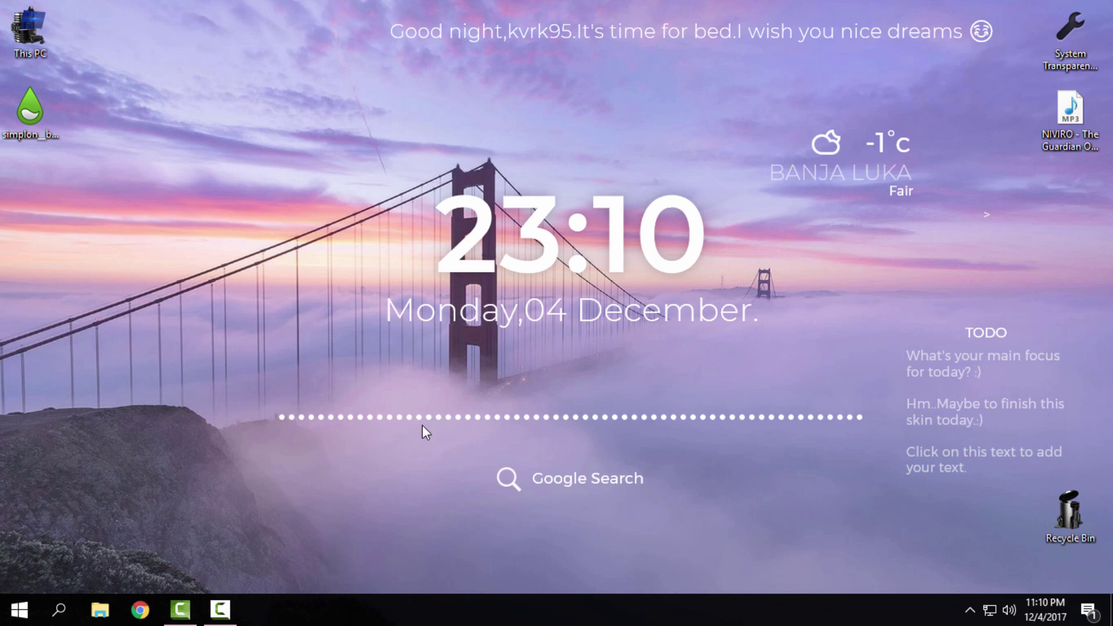
# Play the NIVIRO mp3, skip ahead in the song, and minimize Media Player
pyautogui.doubleClick(1069, 137)
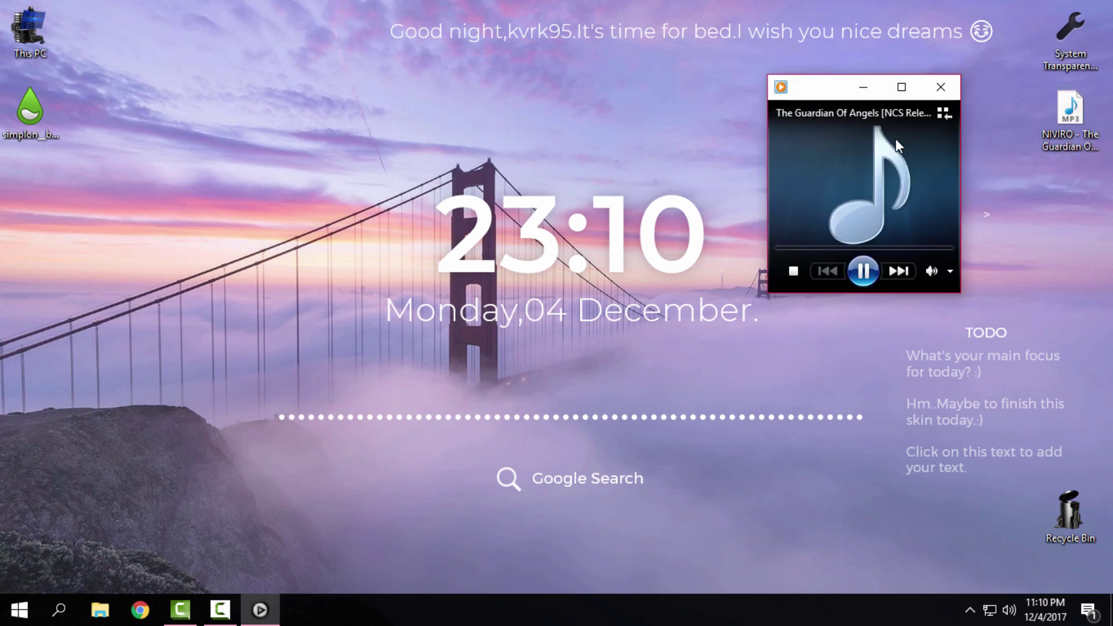
pyautogui.click(823, 249)
pyautogui.click(863, 249)
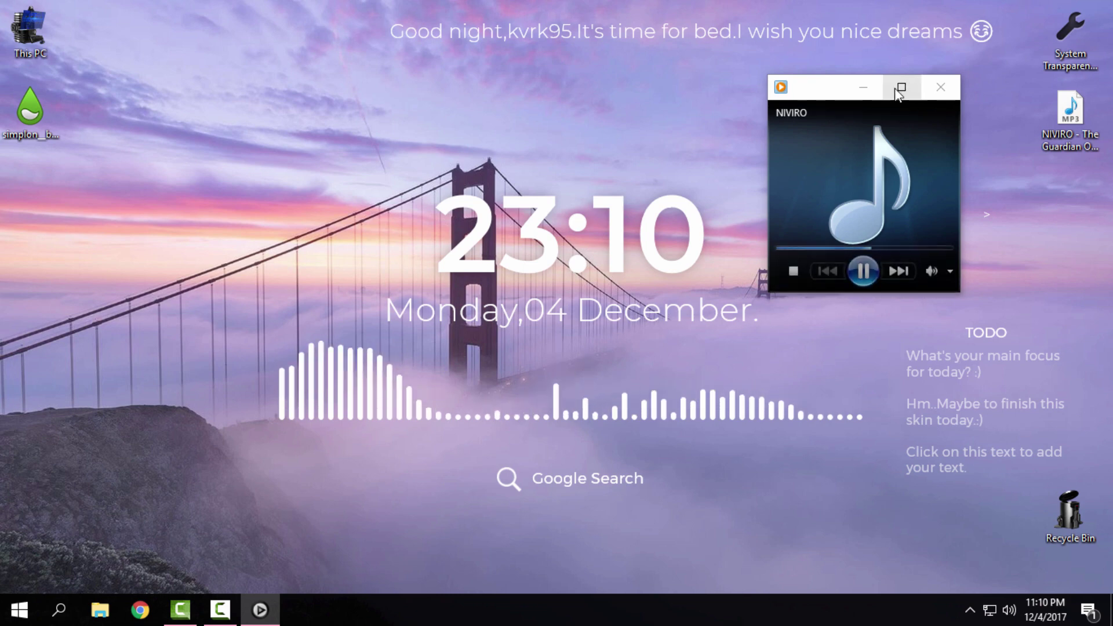
pyautogui.click(875, 95)
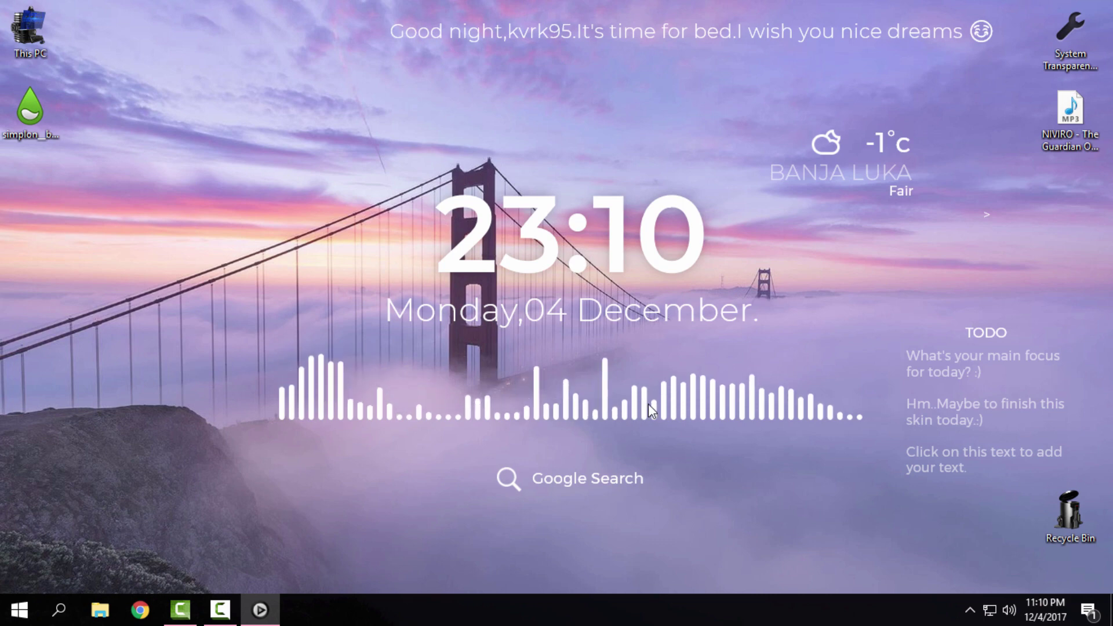
# Shift the Banja Luka weather widget slightly left, then open File Explorer
pyautogui.moveTo(658, 415)
pyautogui.mouseDown()
pyautogui.moveTo(647, 450)
pyautogui.moveTo(741, 388)
pyautogui.moveTo(530, 184)
pyautogui.moveTo(861, 369)
pyautogui.moveTo(690, 407)
pyautogui.moveTo(676, 428)
pyautogui.moveTo(660, 418)
pyautogui.mouseUp()
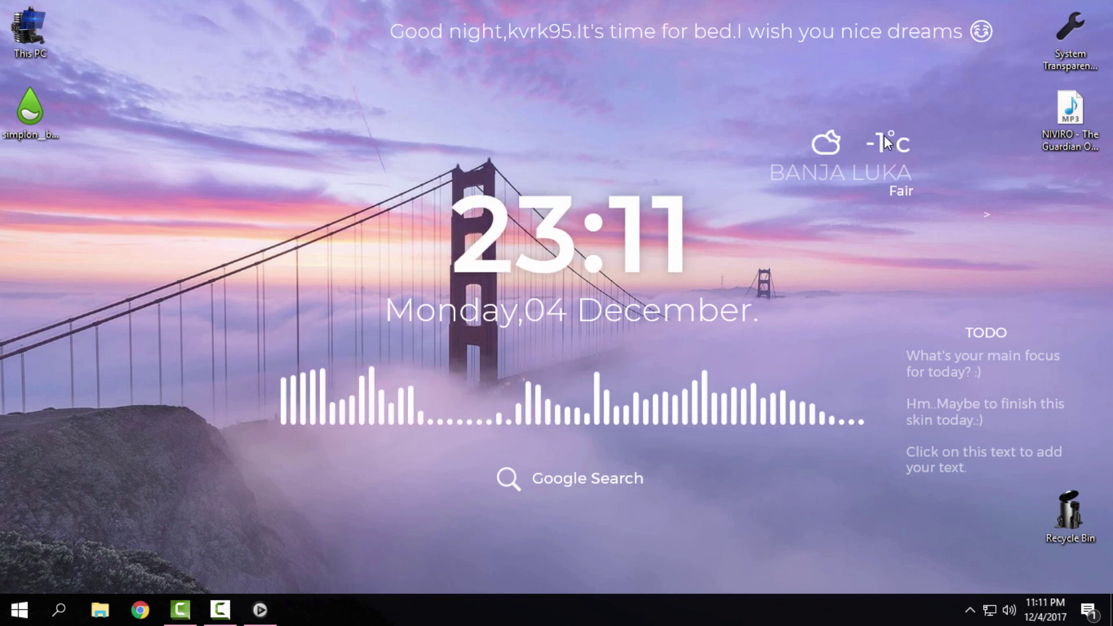
pyautogui.moveTo(885, 135); pyautogui.dragTo(844, 137)
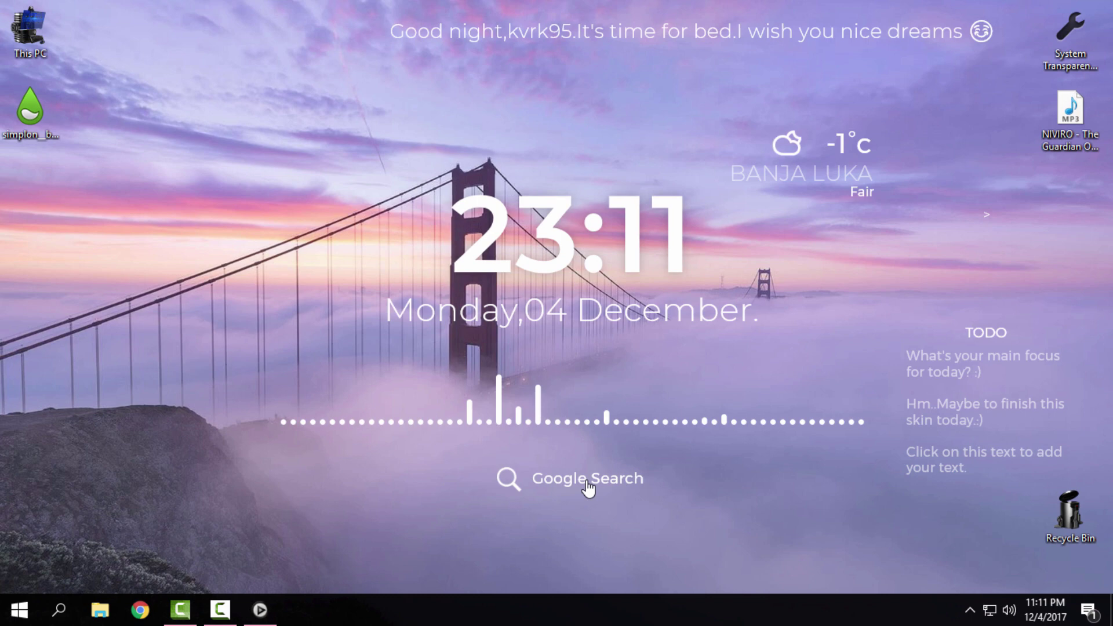
pyautogui.click(334, 520)
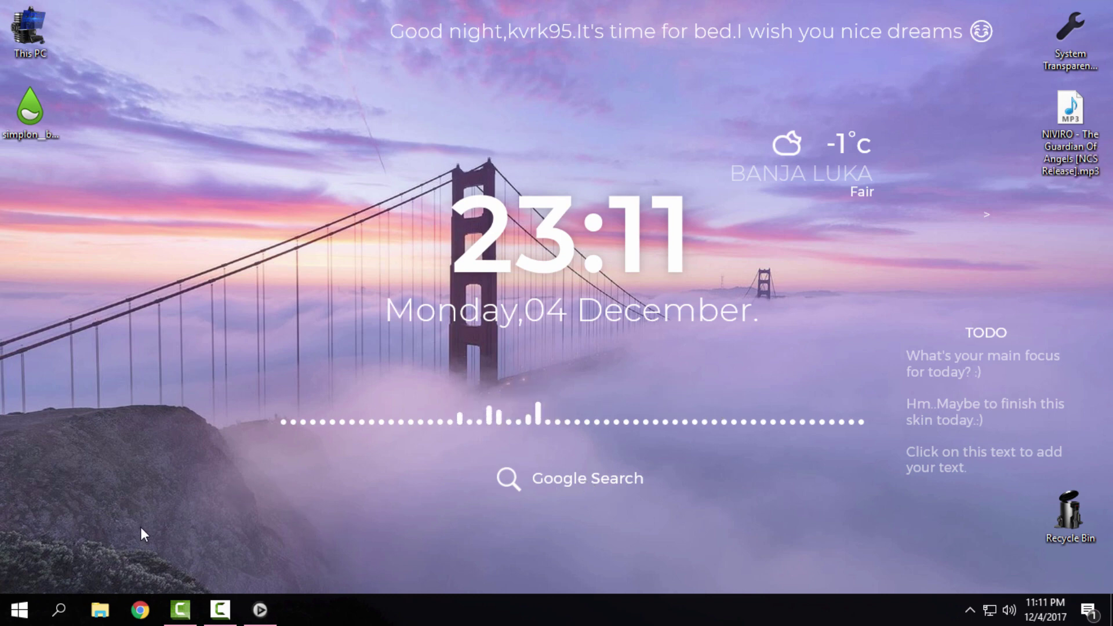
pyautogui.click(100, 610)
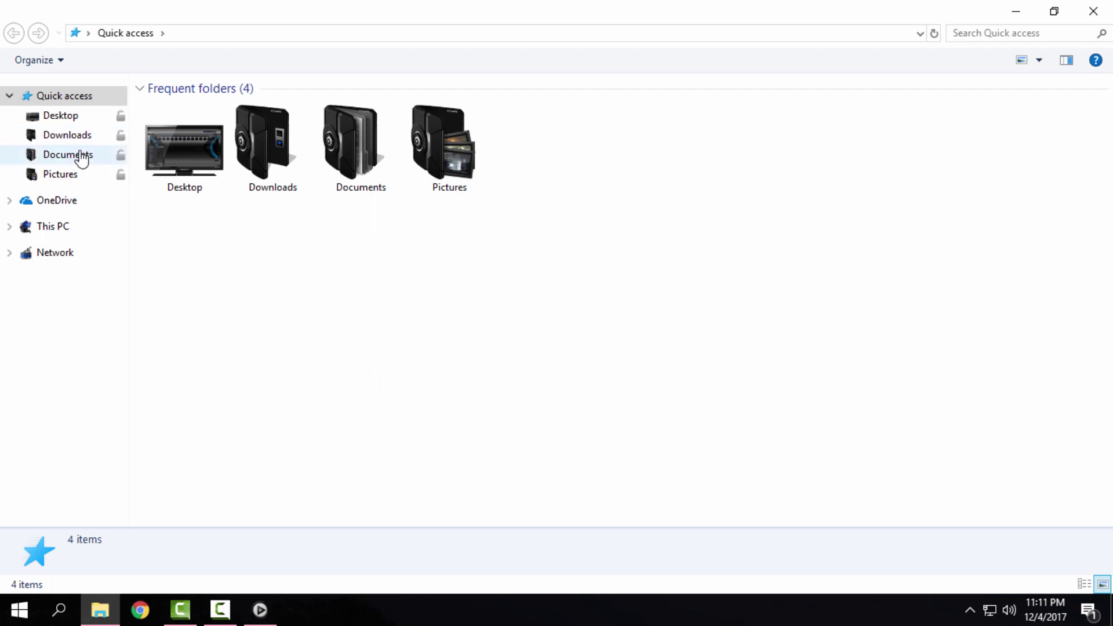
# Go to Documents > Rainmeter > Skins in File Explorer
pyautogui.click(80, 155)
pyautogui.doubleClick(626, 124)
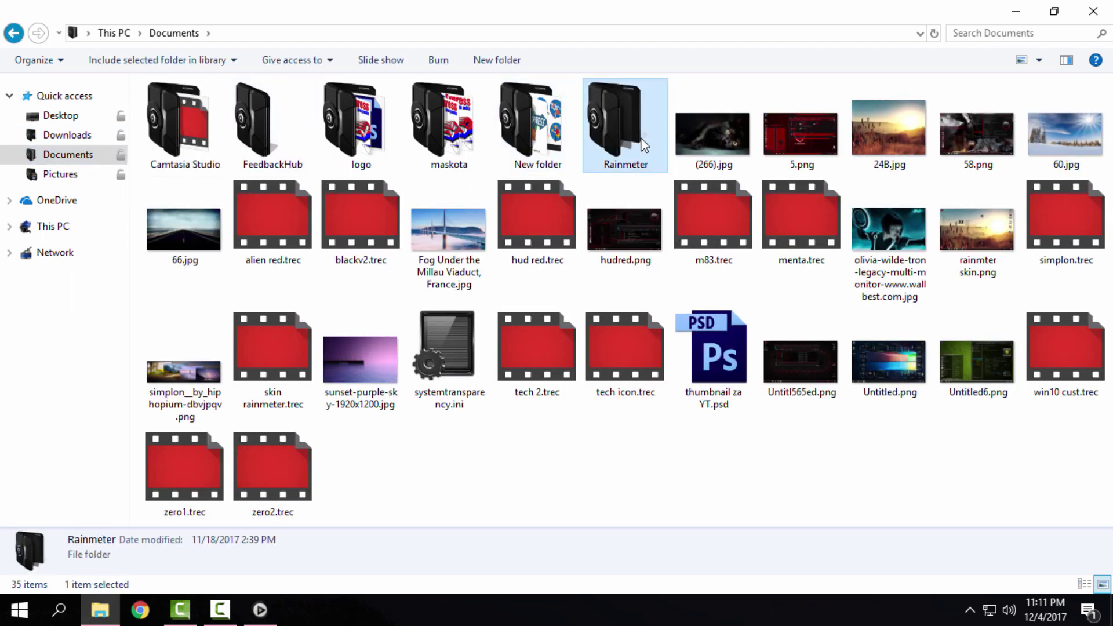
pyautogui.doubleClick(183, 110)
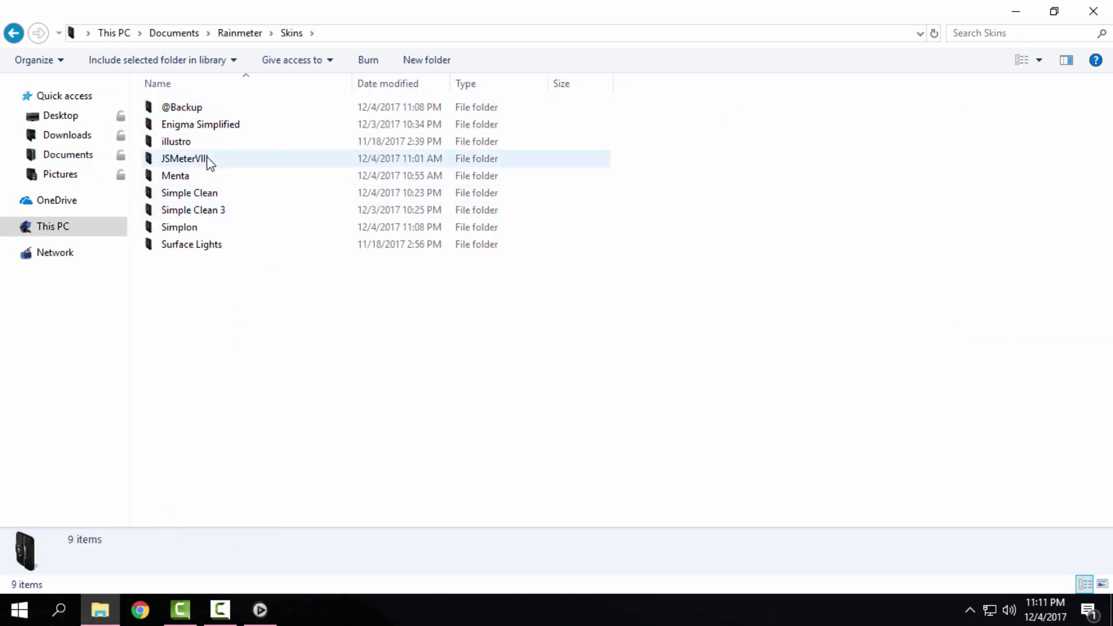
pyautogui.moveTo(205, 284); pyautogui.dragTo(323, 273)
pyautogui.click(175, 232)
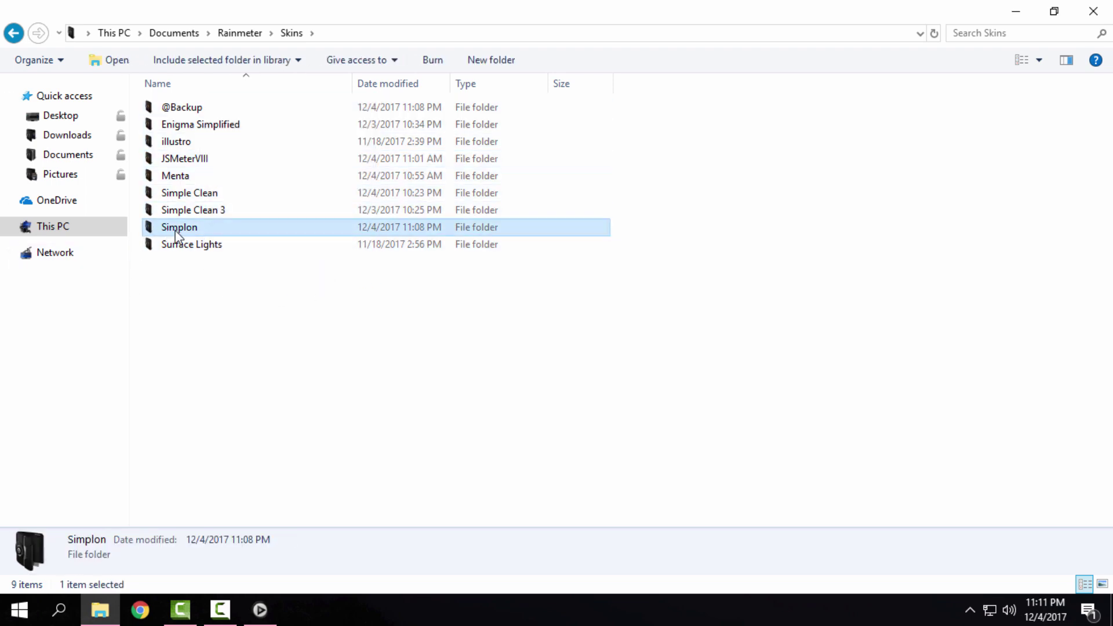
pyautogui.doubleClick(203, 233)
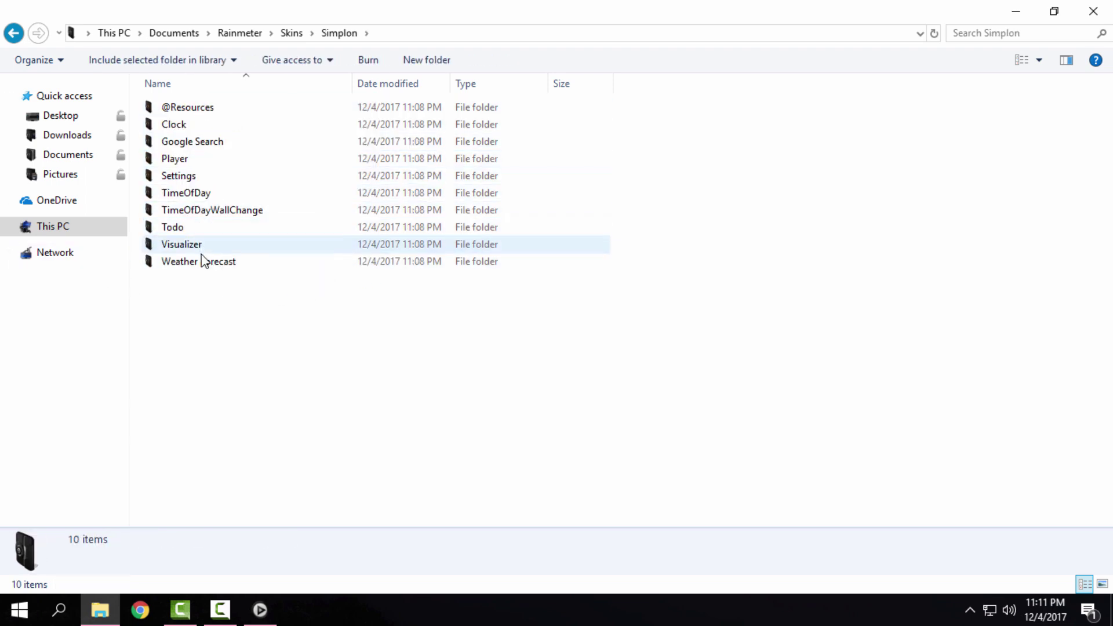
pyautogui.click(195, 111)
pyautogui.doubleClick(194, 107)
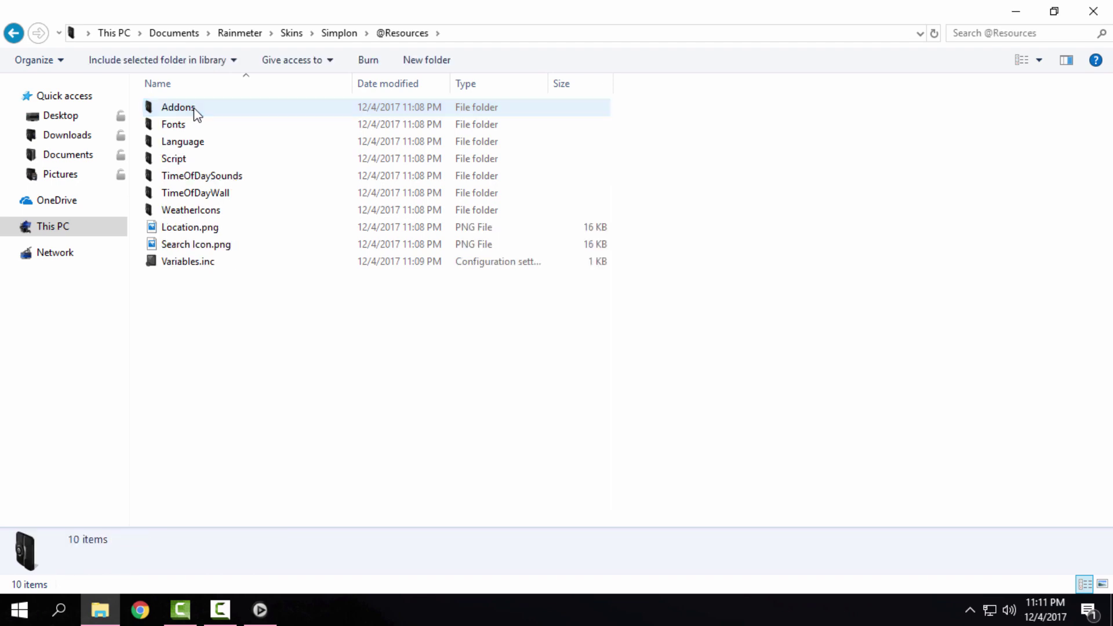
pyautogui.click(215, 197)
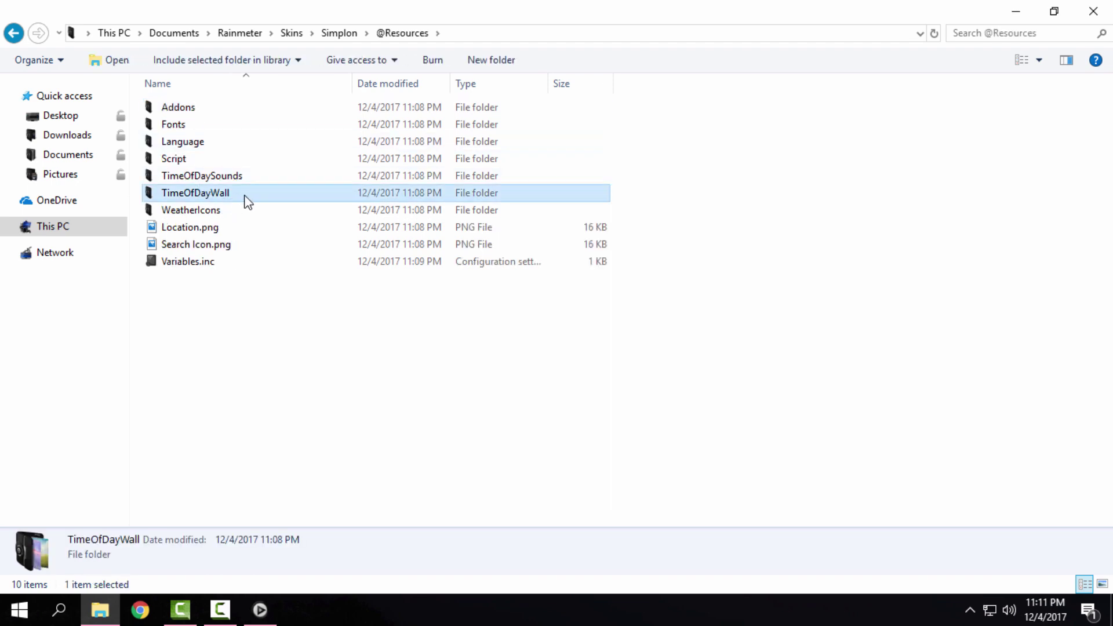
pyautogui.doubleClick(248, 200)
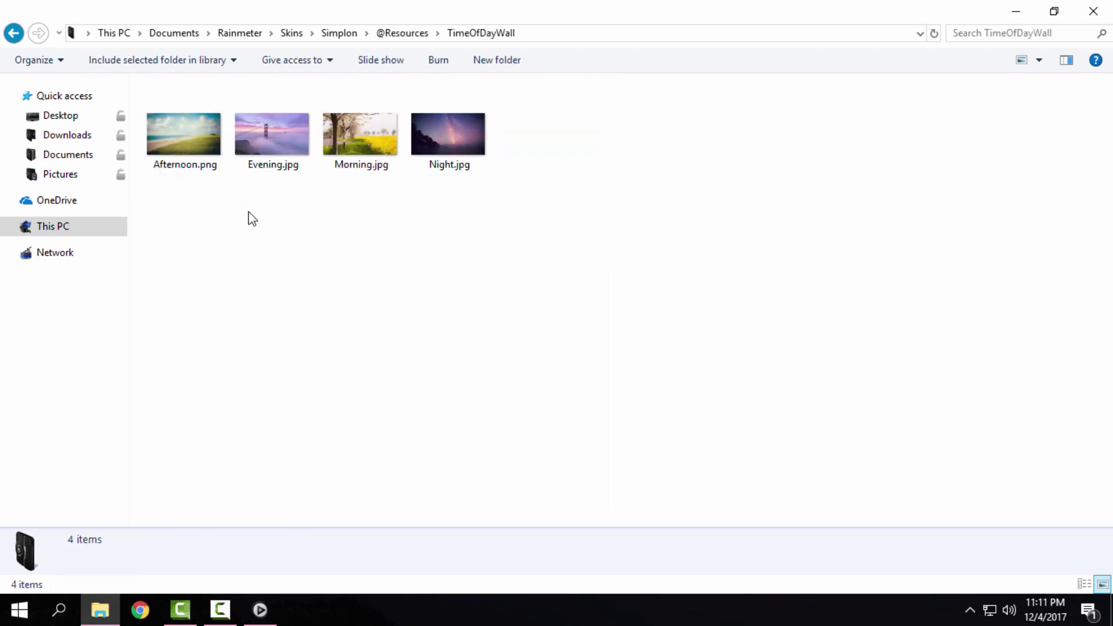
pyautogui.moveTo(176, 199); pyautogui.dragTo(421, 313)
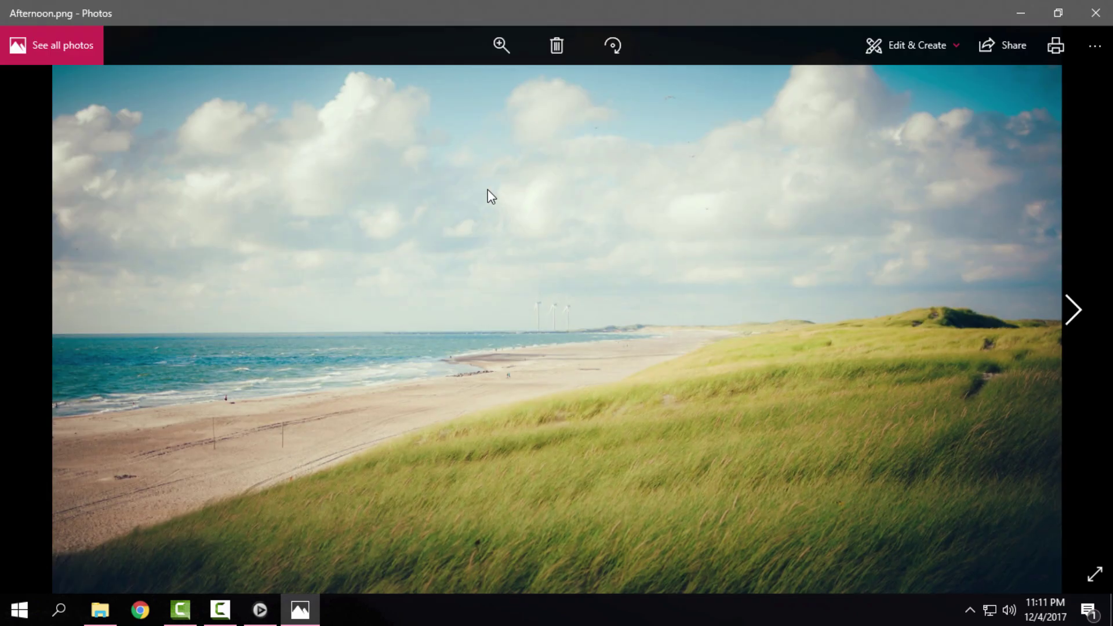
# Set Afternoon.png as the desktop background and minimize windows to check it
pyautogui.rightClick(488, 197)
pyautogui.moveTo(561, 482)
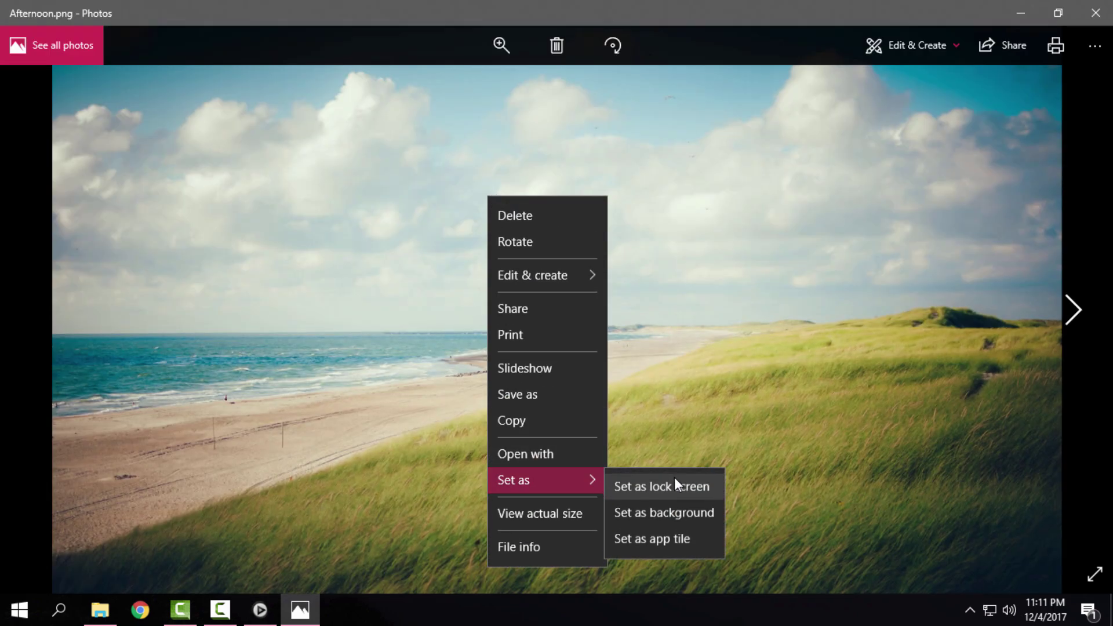
pyautogui.click(675, 513)
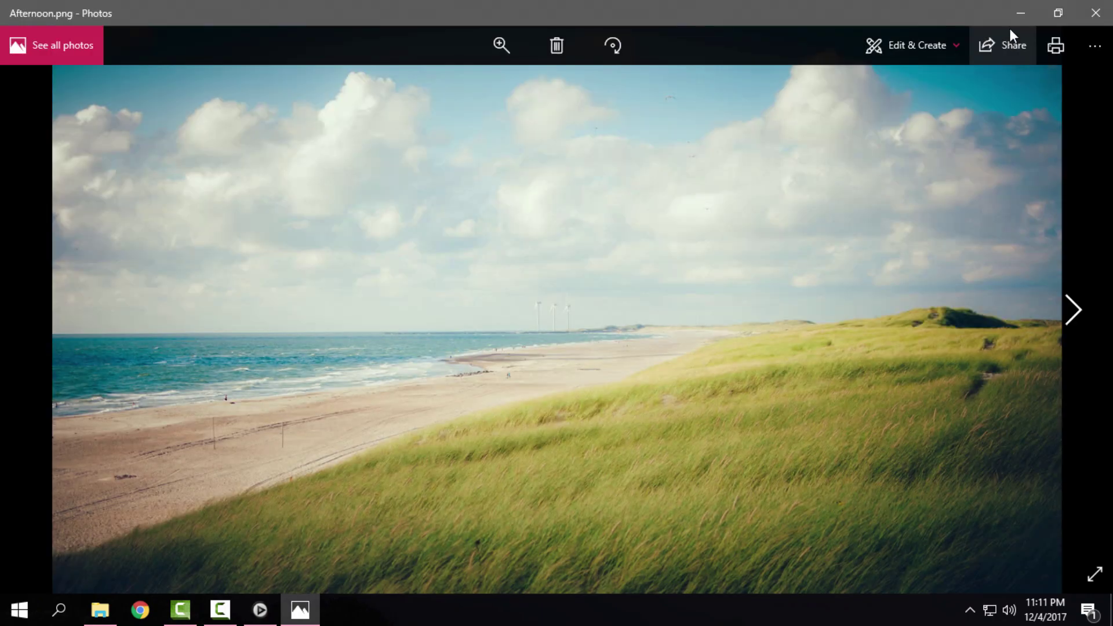
pyautogui.click(1014, 21)
pyautogui.click(1013, 13)
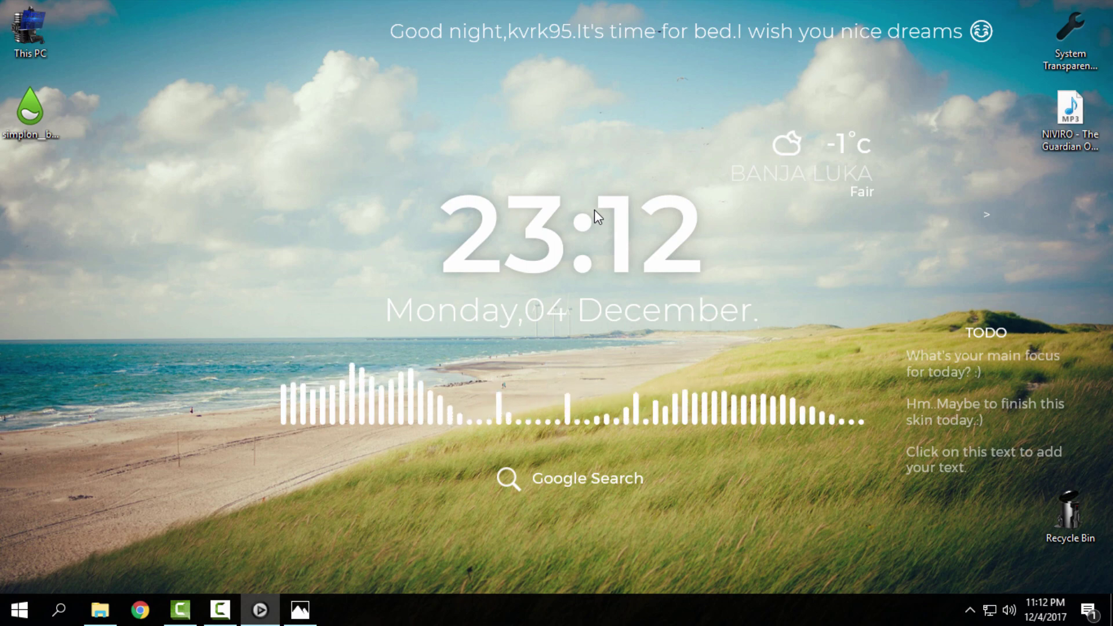
# Set Morning.jpg as the desktop background instead, then minimize Photos
pyautogui.click(300, 610)
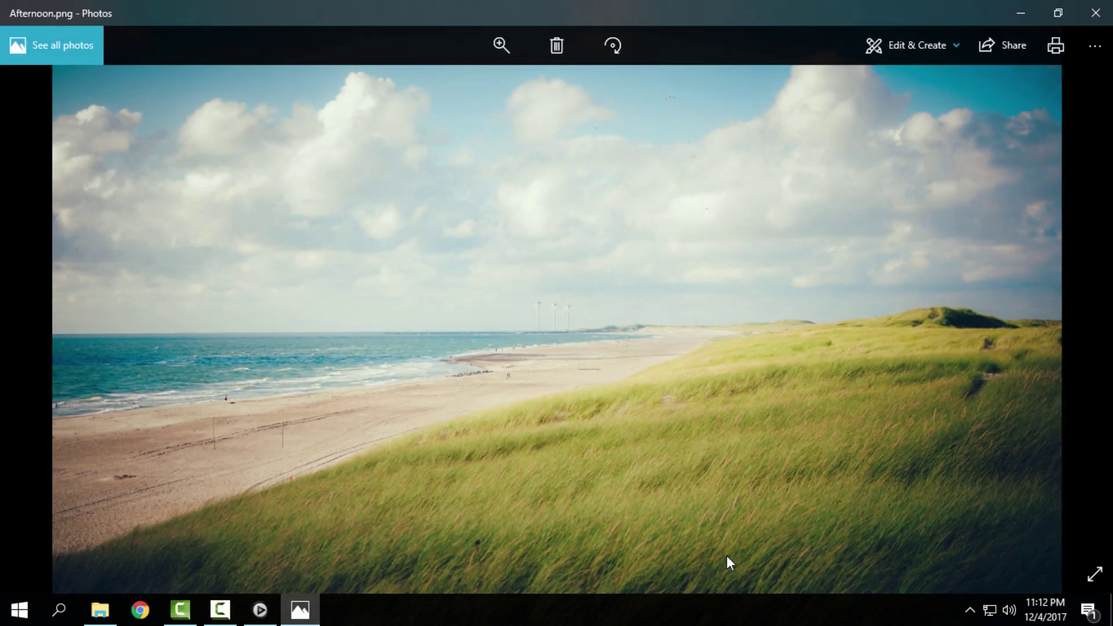
pyautogui.click(1073, 308)
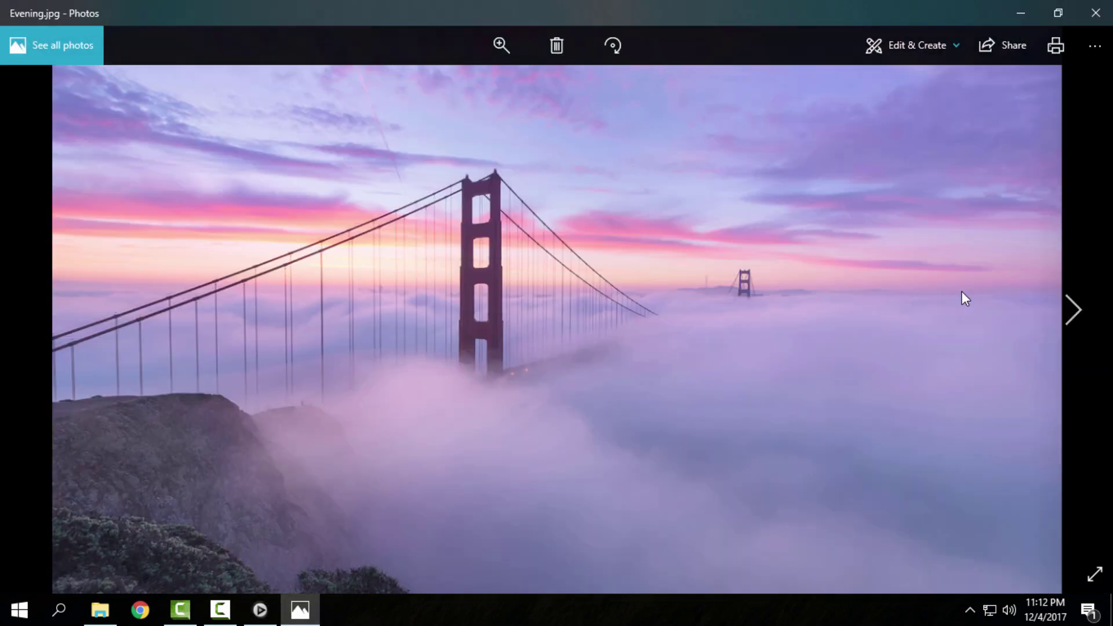
pyautogui.click(1078, 317)
pyautogui.rightClick(512, 165)
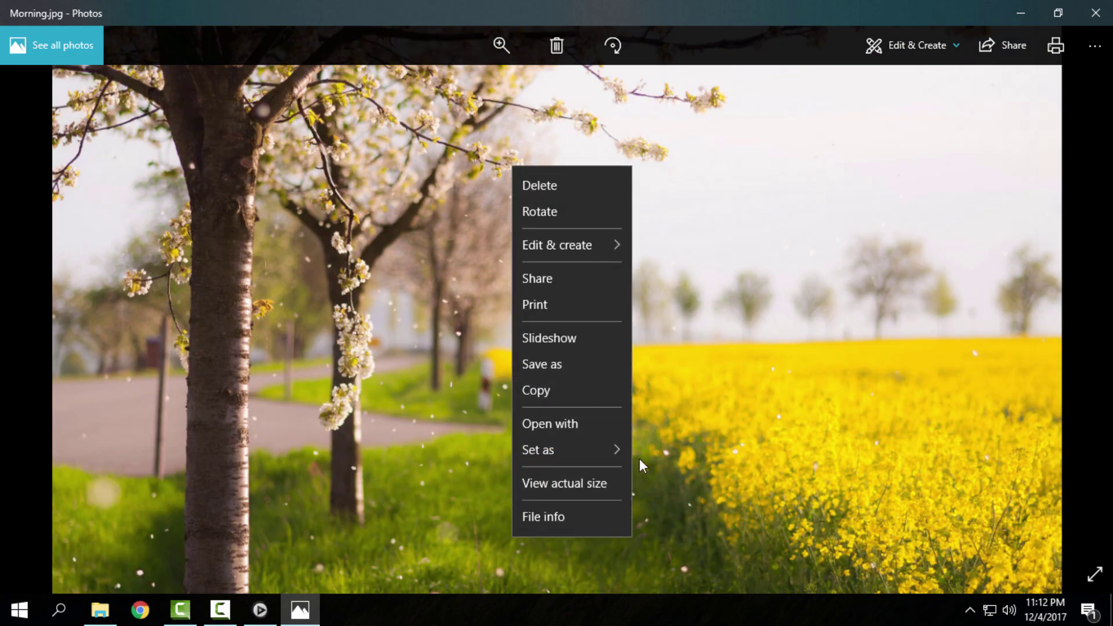
pyautogui.moveTo(604, 451)
pyautogui.click(683, 482)
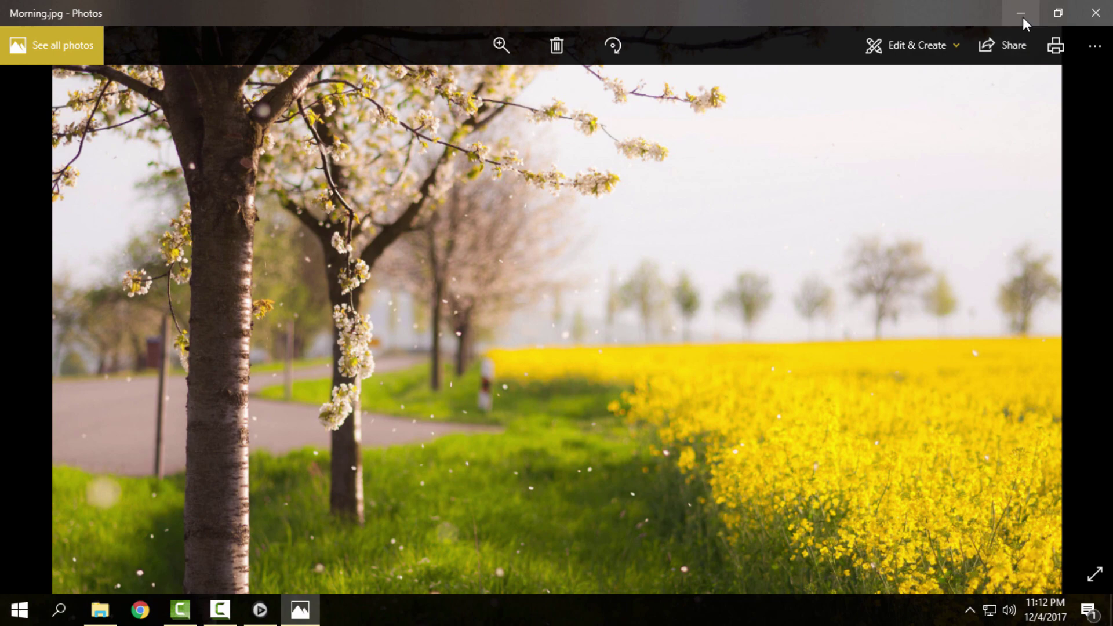
pyautogui.click(1023, 16)
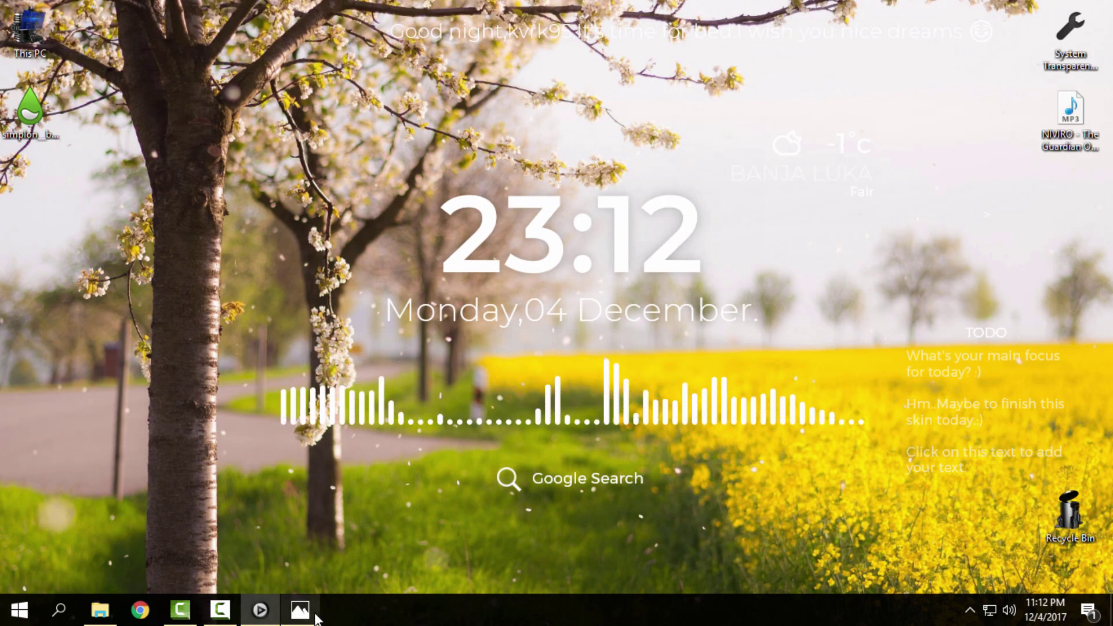
pyautogui.moveTo(316, 609)
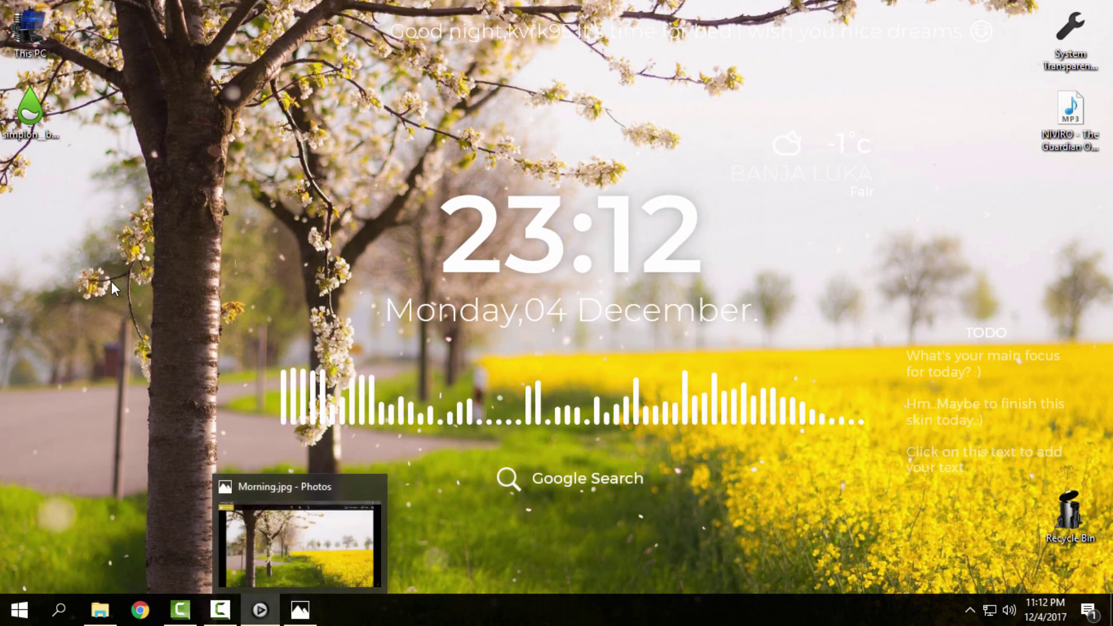
# Set Night.jpg as the desktop background and minimize Photos to check it
pyautogui.click(300, 610)
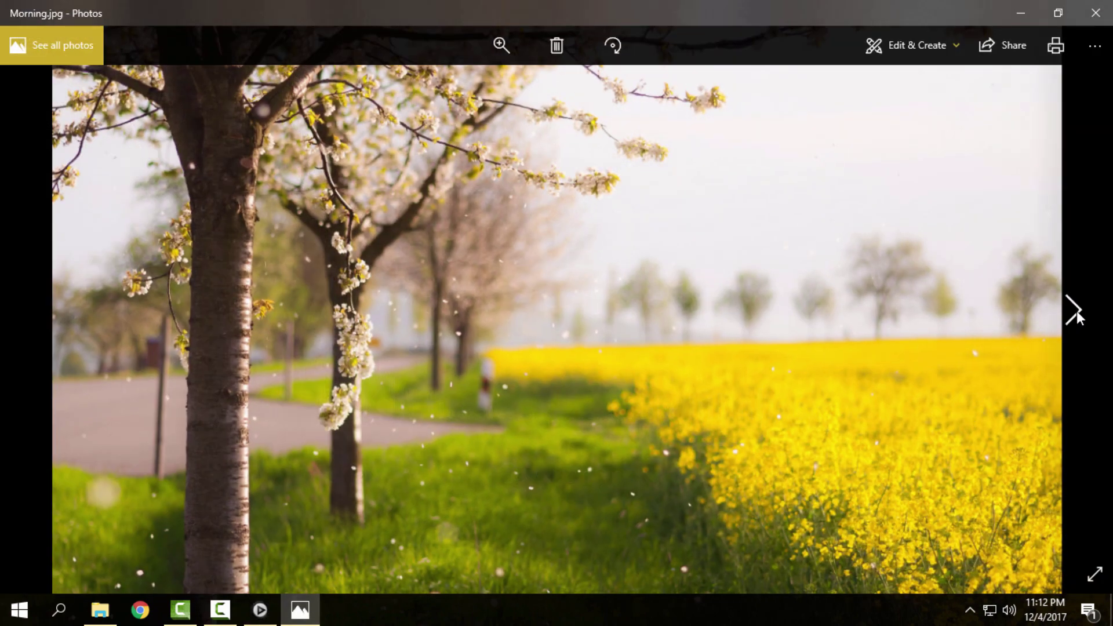
pyautogui.click(1075, 309)
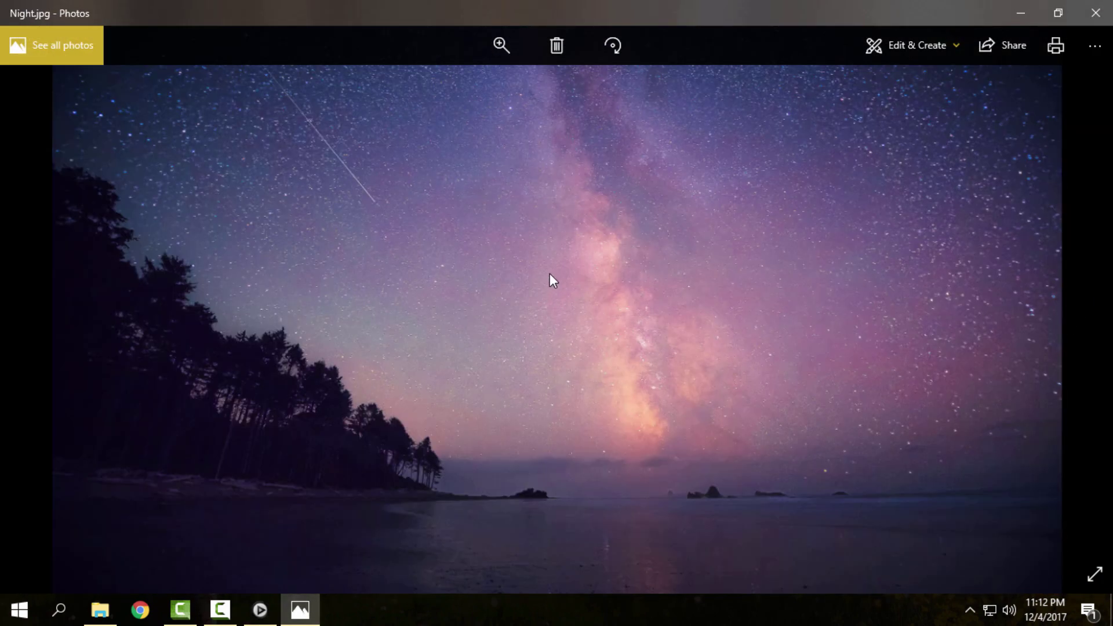
pyautogui.rightClick(541, 196)
pyautogui.moveTo(601, 484)
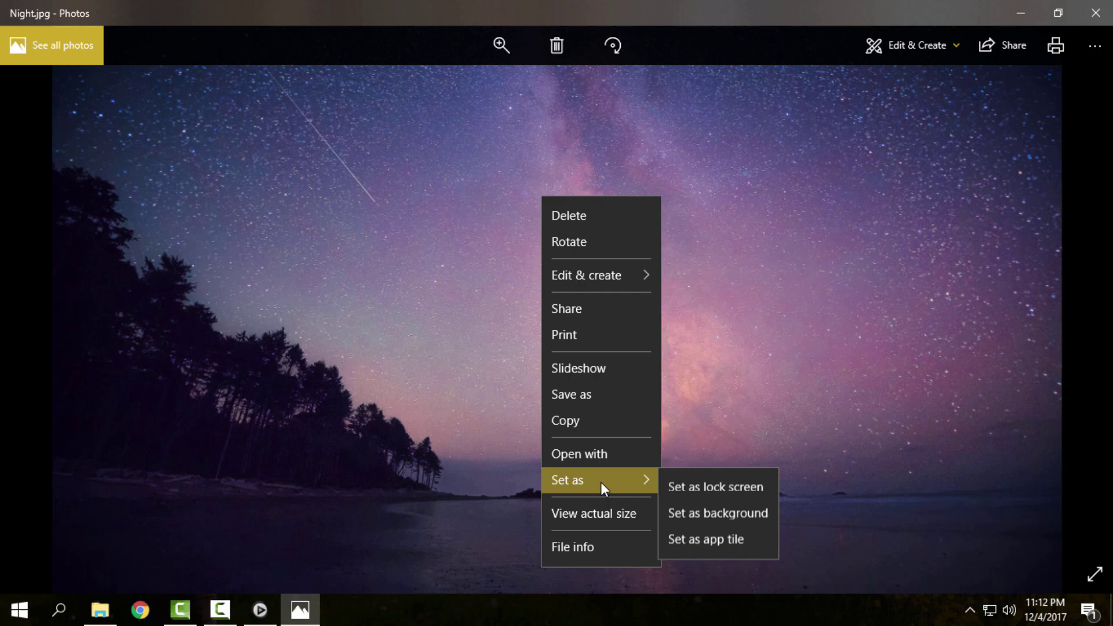
pyautogui.click(722, 516)
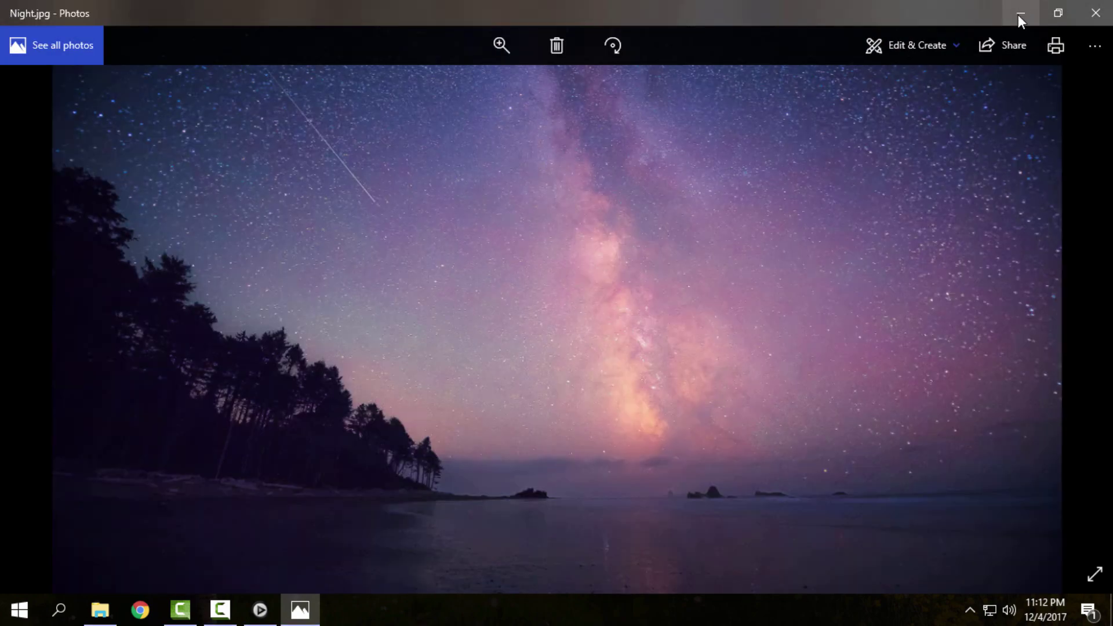
pyautogui.click(1018, 15)
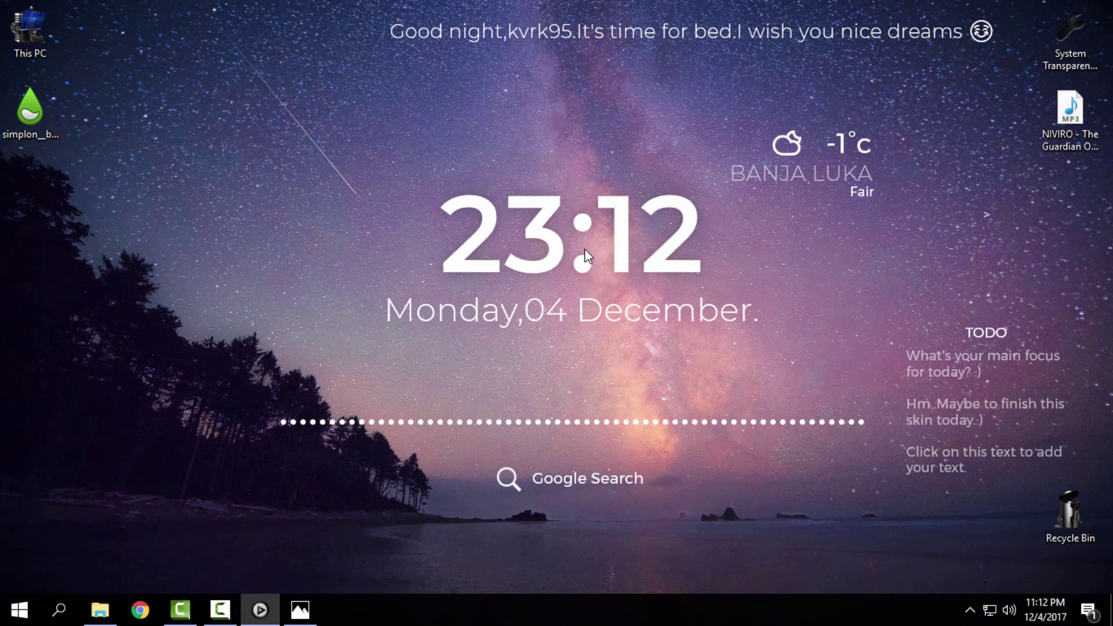
# Set Evening.jpg, the foggy Golden Gate, as the background and close Photos
pyautogui.click(300, 609)
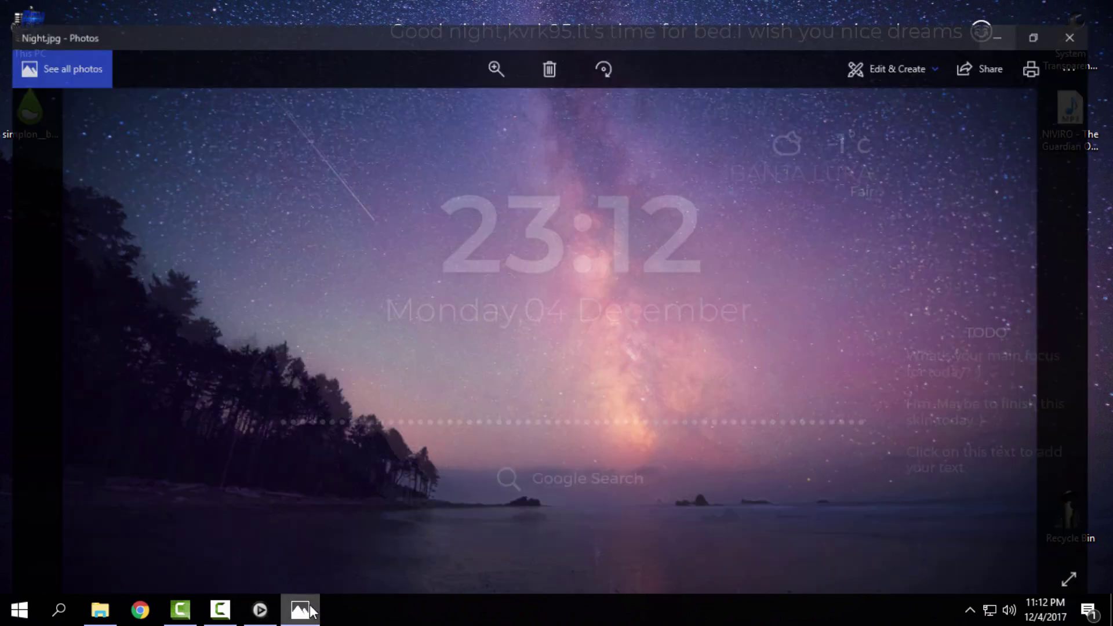
pyautogui.press('Left')
pyautogui.press('Left')
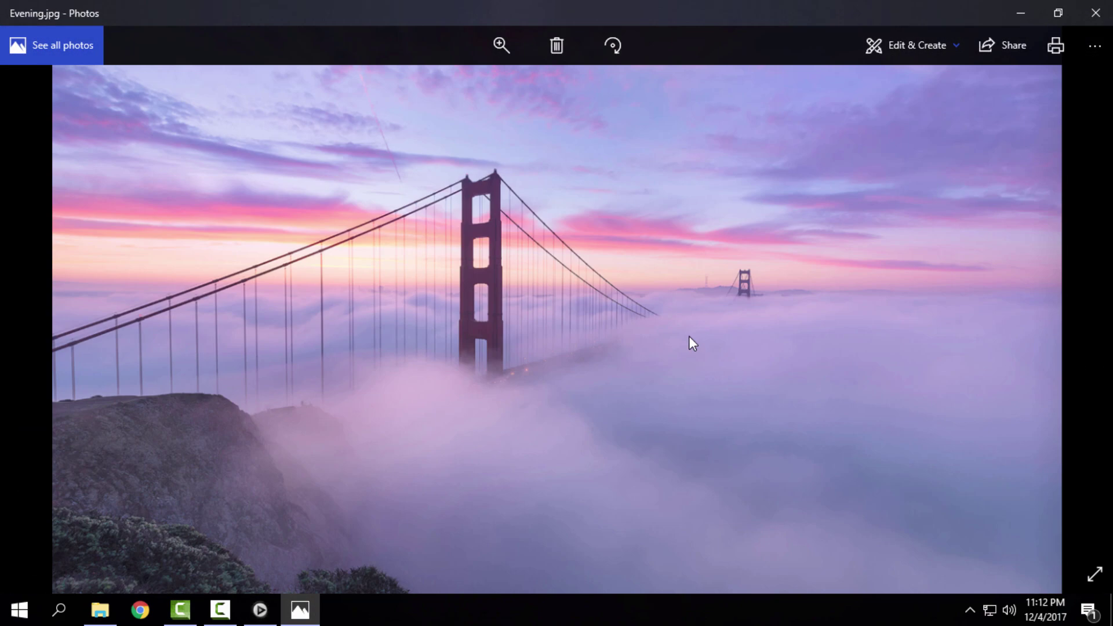
pyautogui.rightClick(609, 226)
pyautogui.moveTo(640, 285)
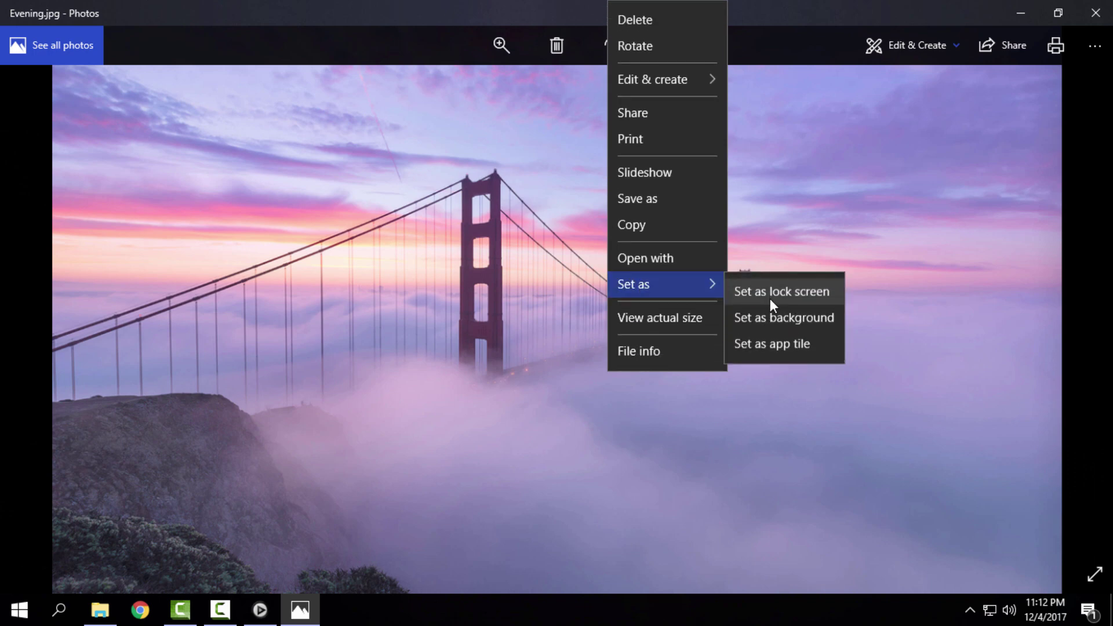
pyautogui.click(774, 317)
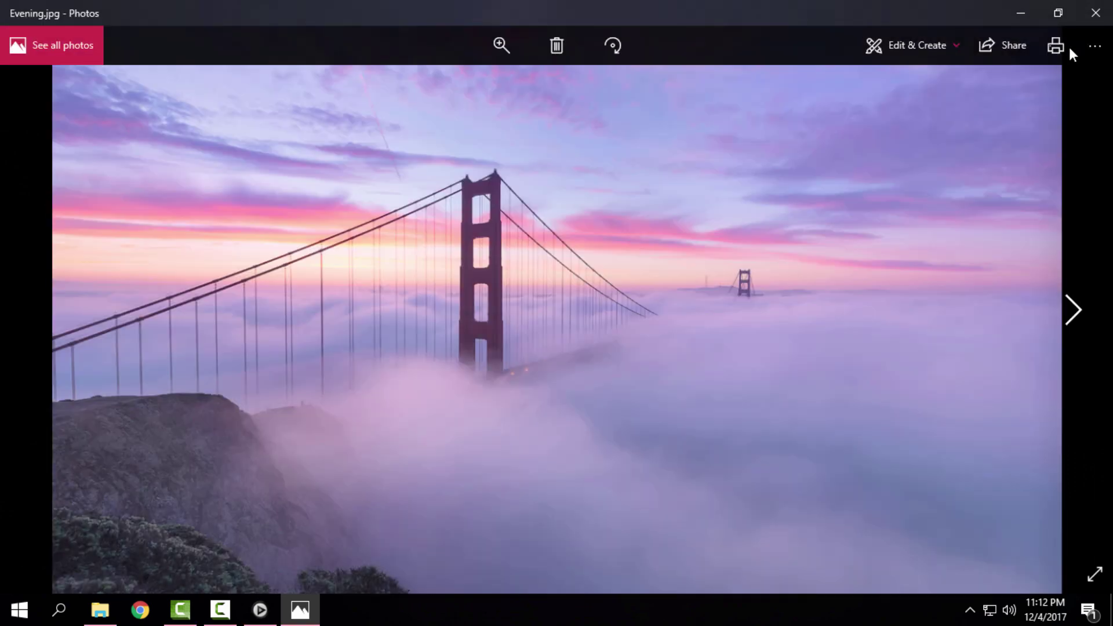
pyautogui.click(1096, 13)
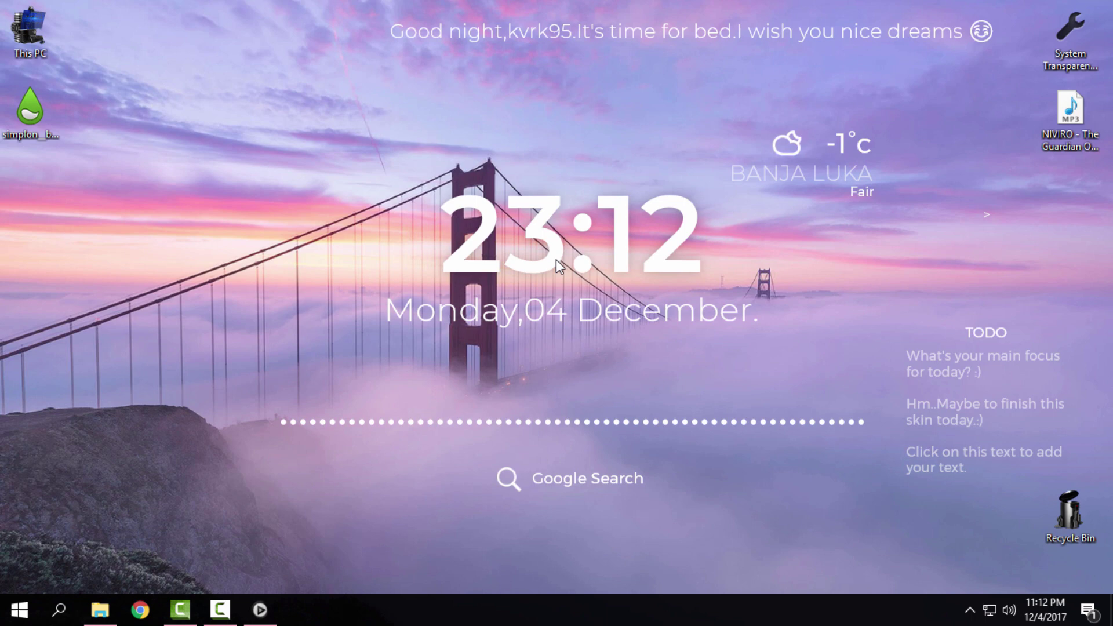